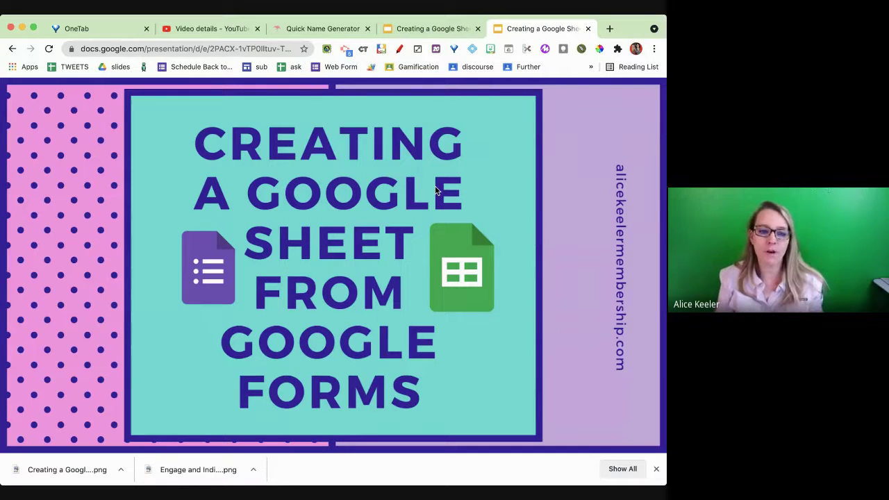
- Click through the first slides, then step back to the forms.new slide
click(299, 213)
click(300, 213)
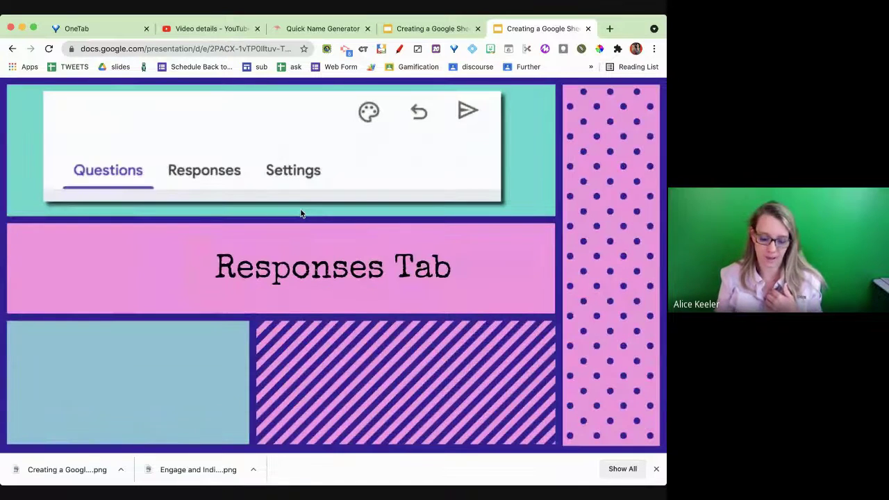
click(300, 214)
click(300, 213)
key(Left)
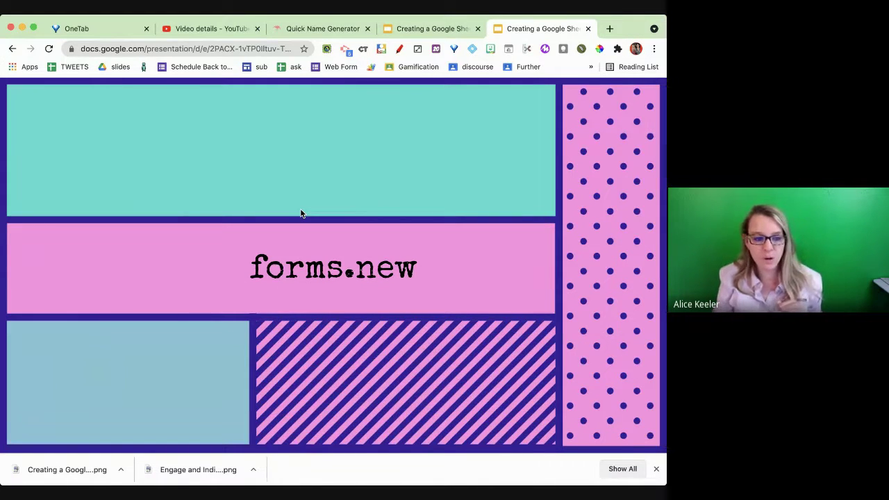
- Advance past the 3 Tabs and Responses Tab slides to Spreadsheet Icon, then open a blank browser tab
key(Right)
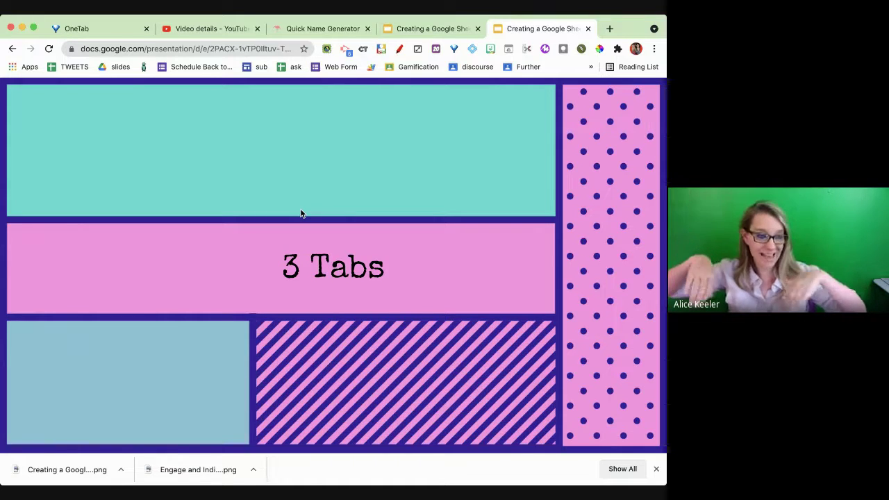
key(Right)
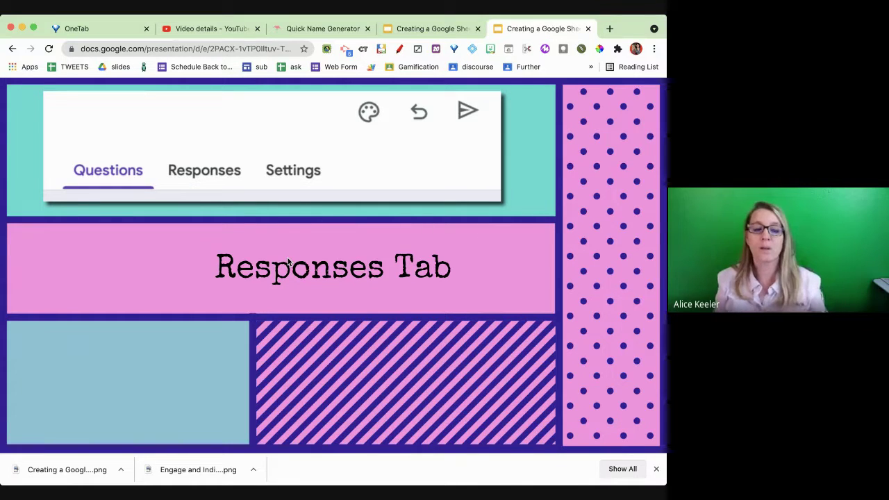
click(281, 269)
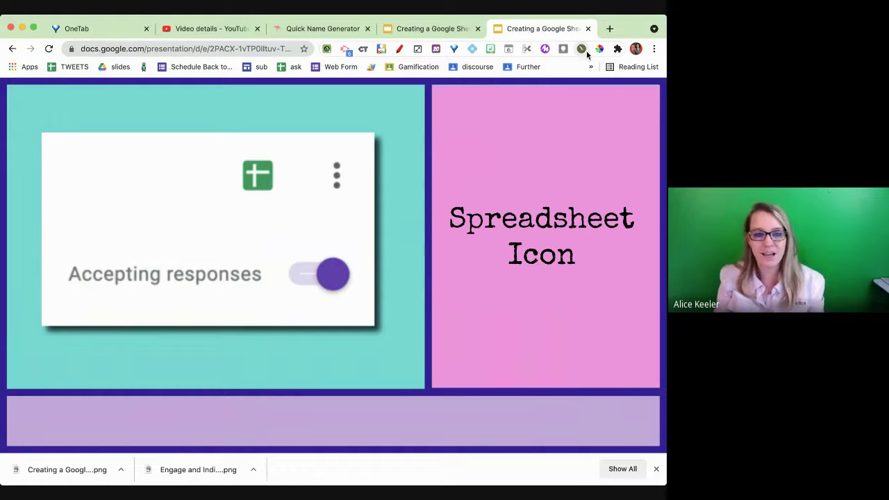
click(609, 30)
- Create a blank form via forms.new, view its Responses page at 0 responses, and zoom in twice
text(forms.new)
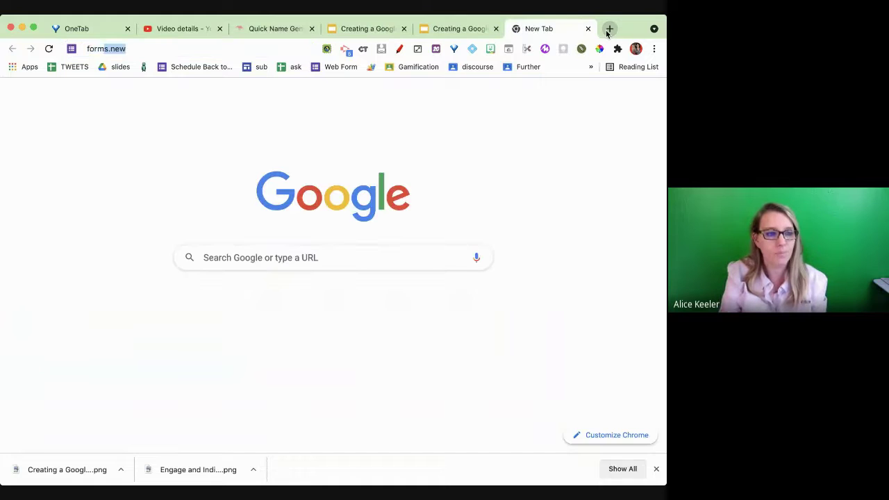
key(Return)
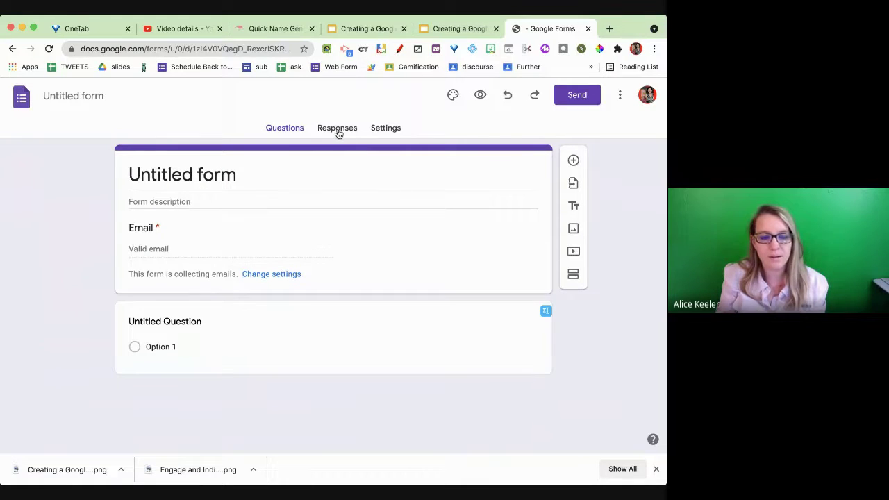
click(342, 131)
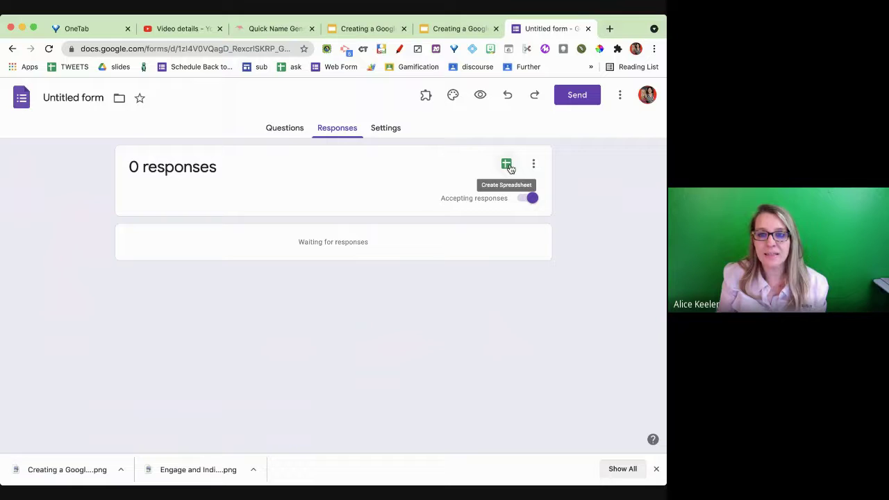
key(super+plus)
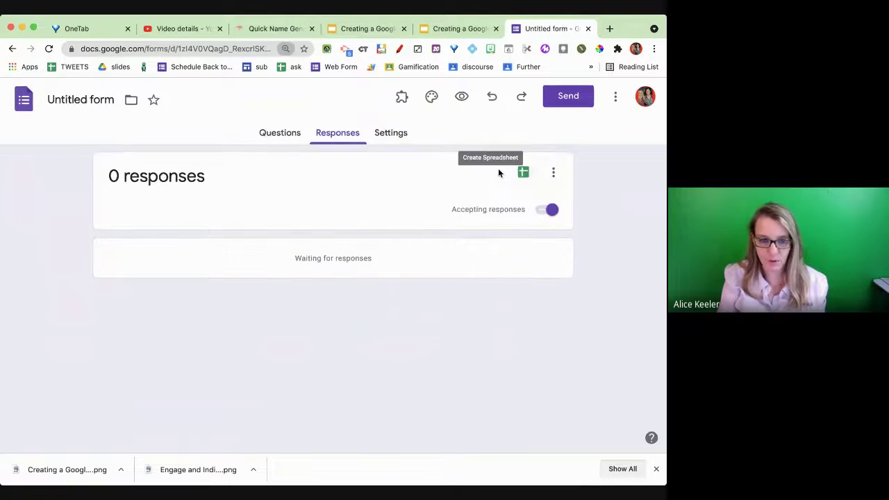
key(super+plus)
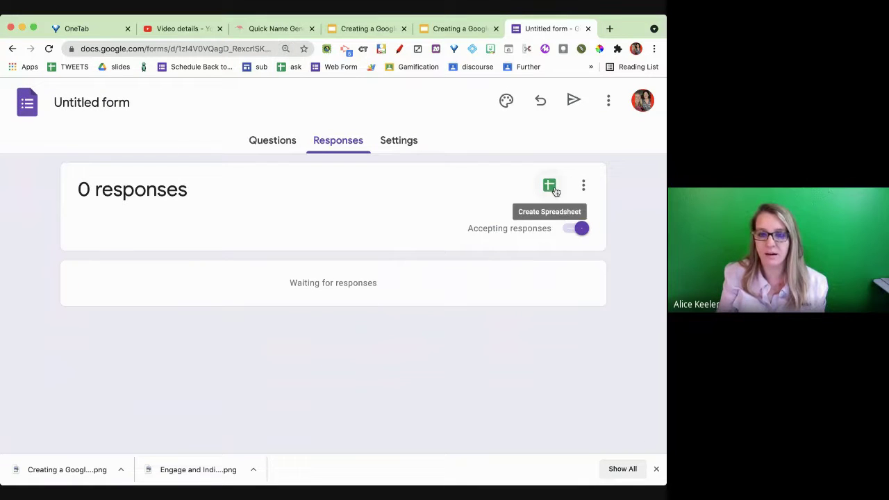
- Create a new response spreadsheet, Untitled form (Responses), from the Responses page
click(555, 188)
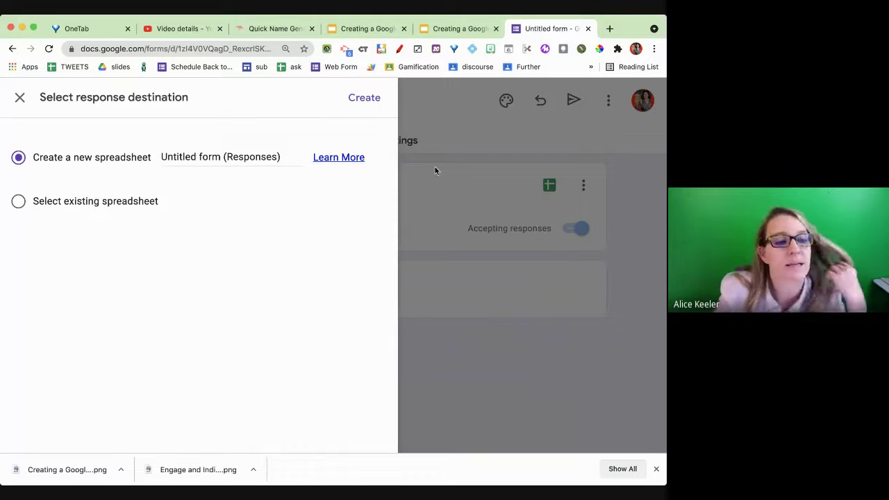
click(370, 101)
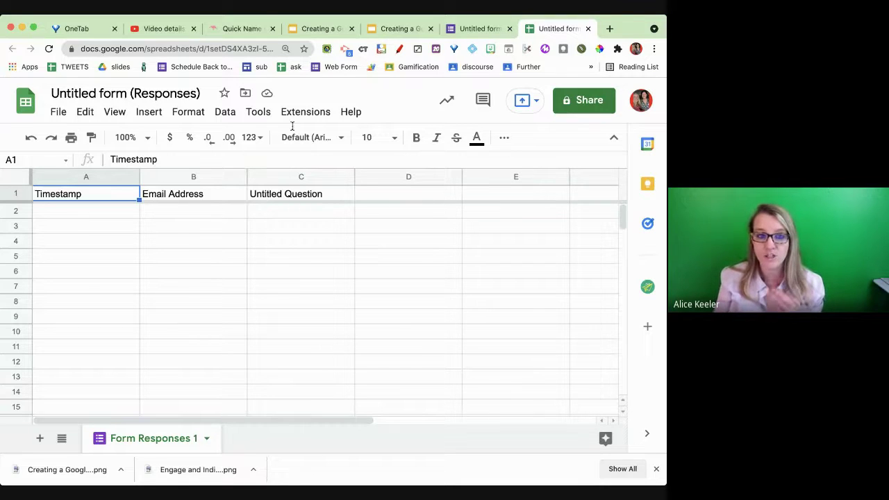
- Check the Timestamp, Email Address and Untitled Question headers, then go back to the form tab
click(459, 29)
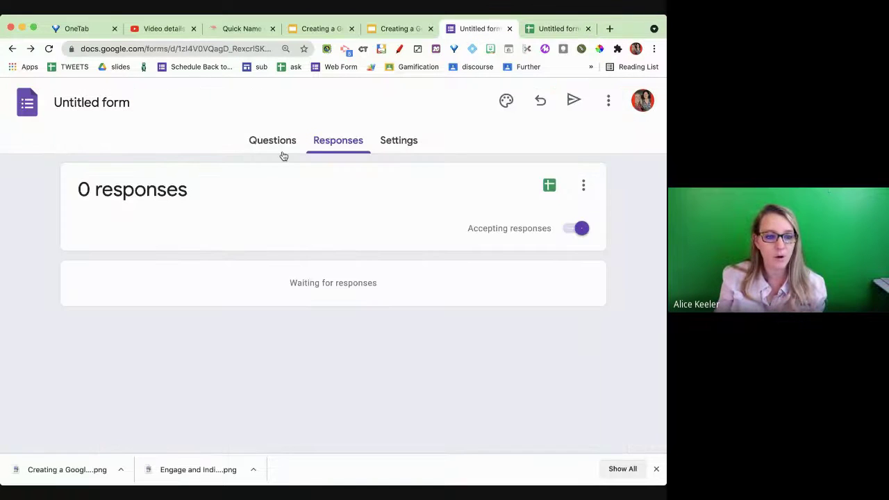
- Title the question 'What color is red riding hoods hood' and check its column C header
click(281, 141)
scroll(303, 312, down, 2)
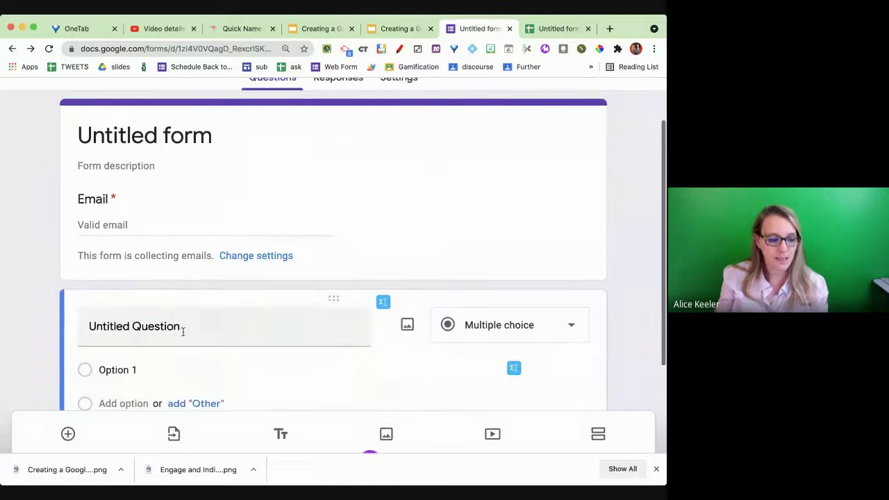
click(183, 332)
text(What color is red riding hoods hood)
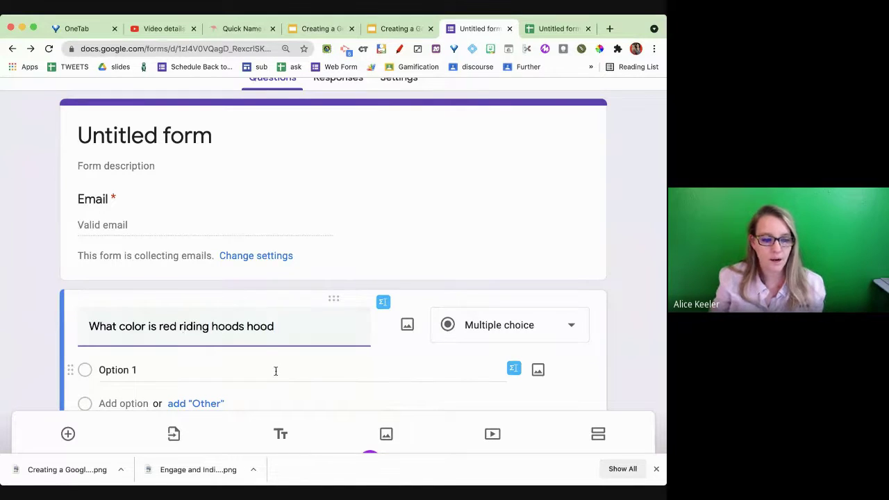
scroll(275, 371, down, 4)
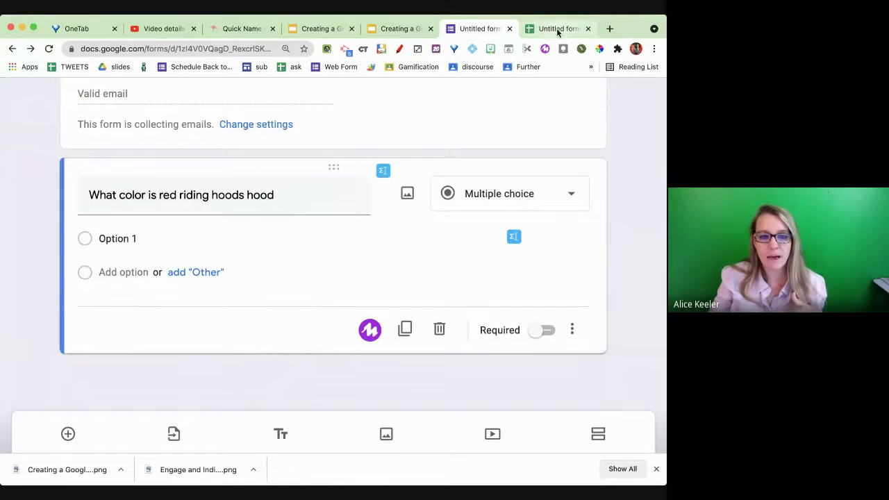
click(557, 27)
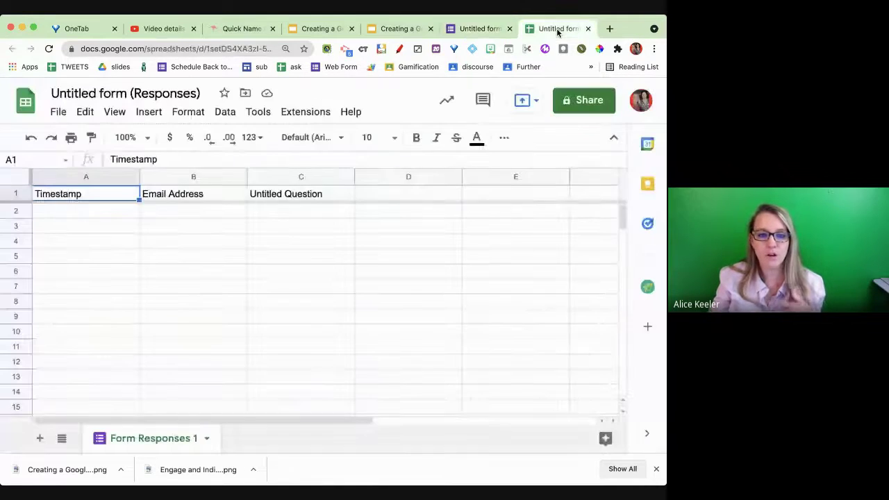
click(308, 220)
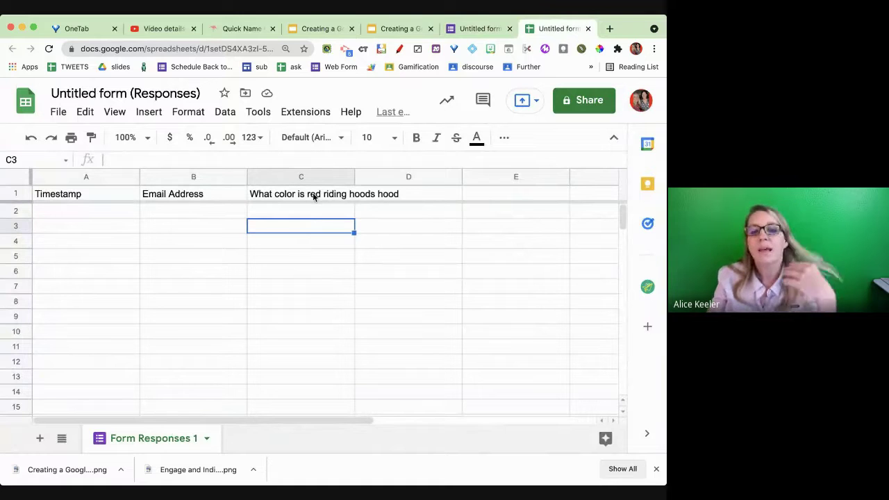
drag(311, 197, 508, 192)
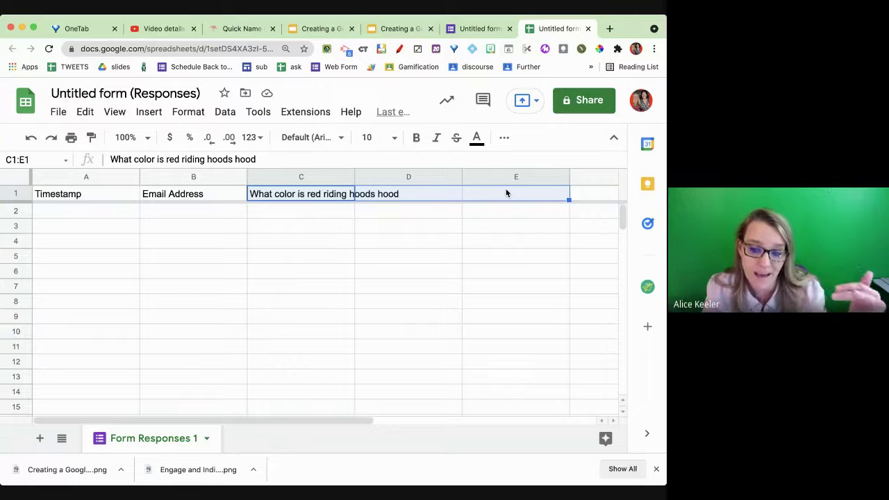
- Retitle the question 'Who is the antagonist?' and view the linked spreadsheet
click(490, 34)
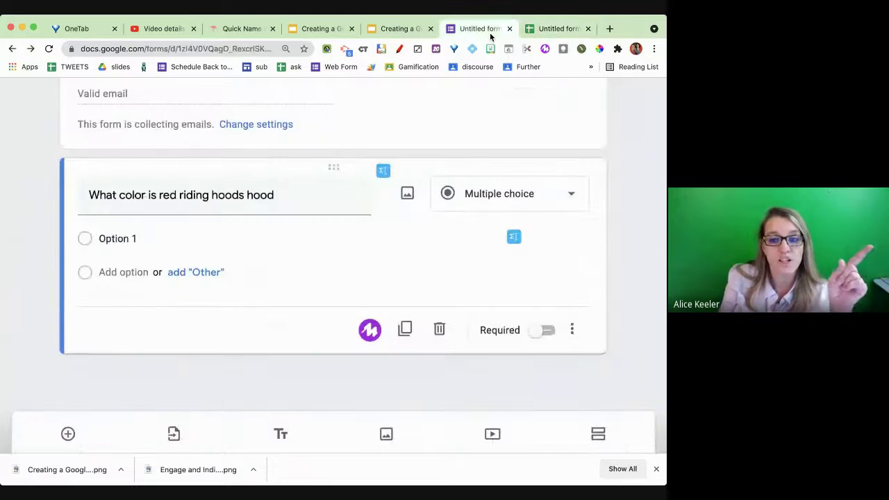
triple_click(236, 195)
text(Who )
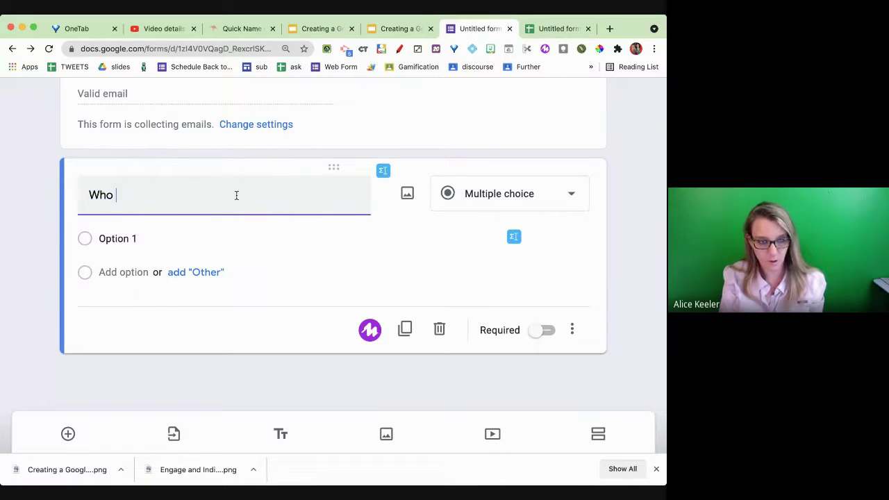
text(is the antagonist?)
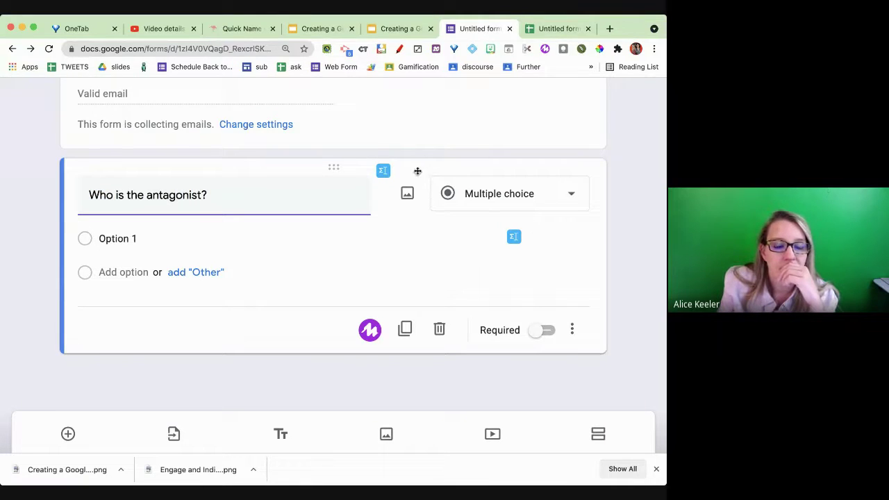
click(558, 29)
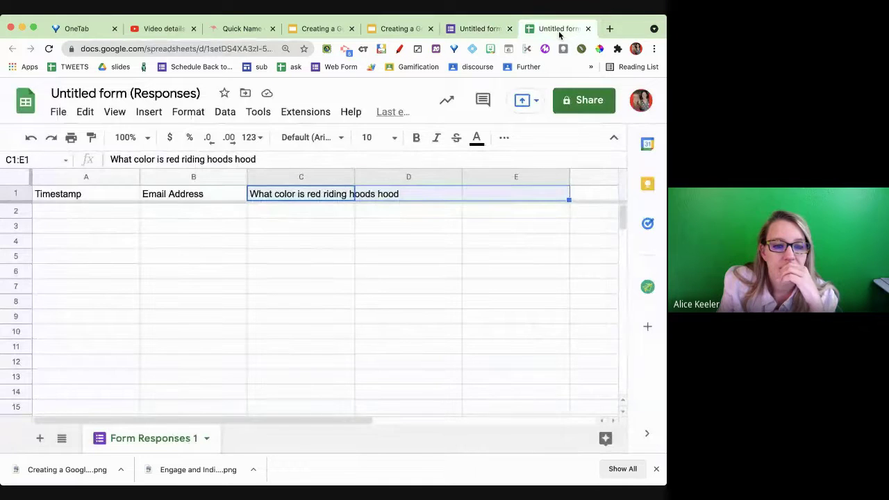
- Check the updated question header in cell C1 of the response sheet
click(419, 244)
click(338, 196)
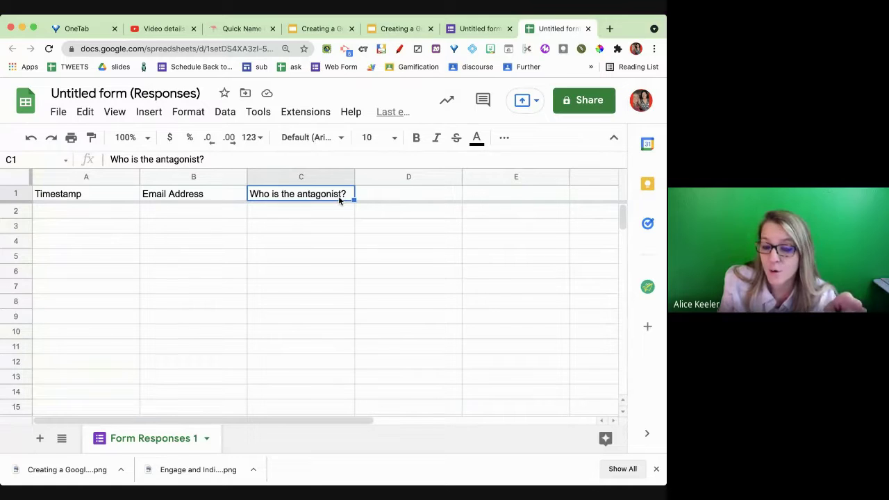
click(472, 28)
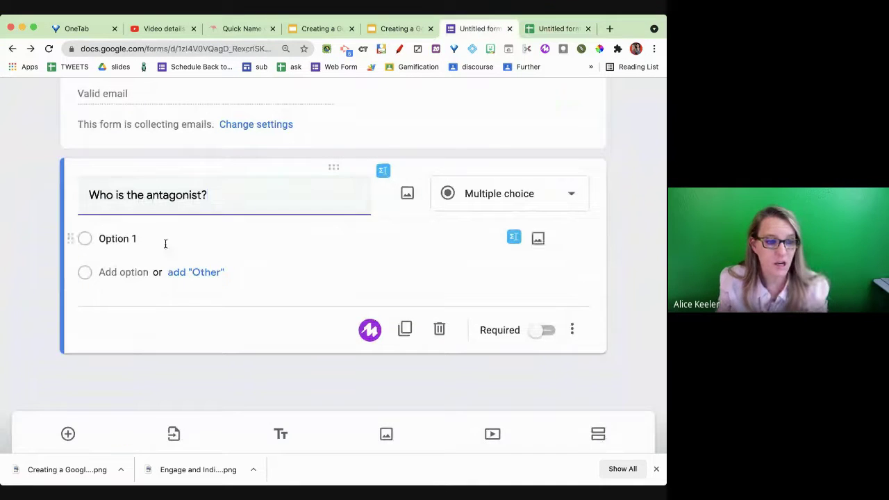
- Add questions 'What color is red riding hoods hood?' and 'What is your name?'
key(ctrl+shift+Return)
text(What color is red riding hoods ho)
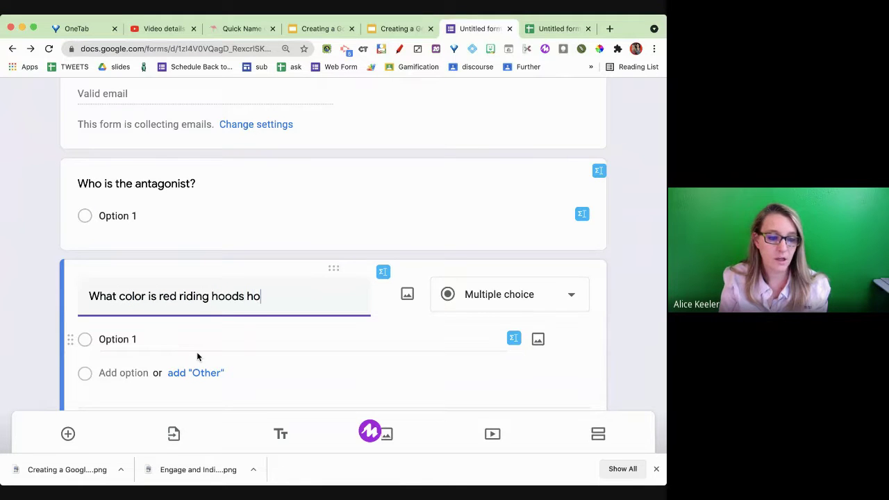
text(od?)
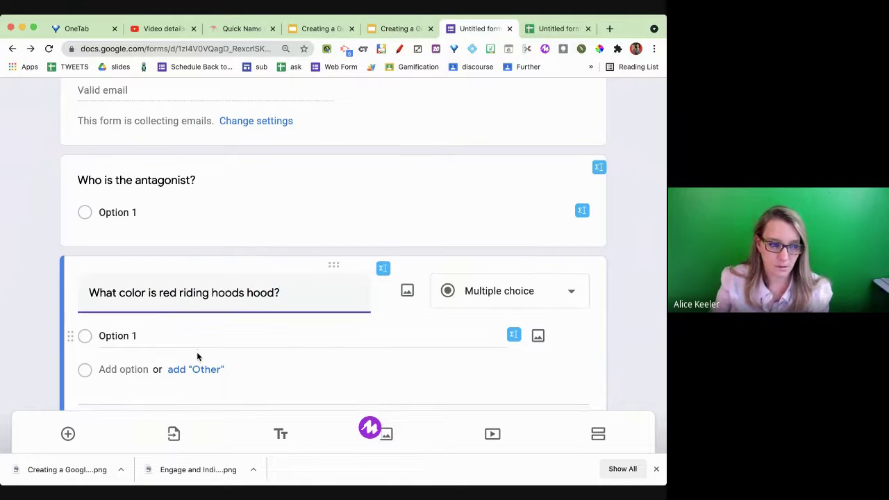
scroll(197, 356, down, 2)
key(ctrl+shift+Return)
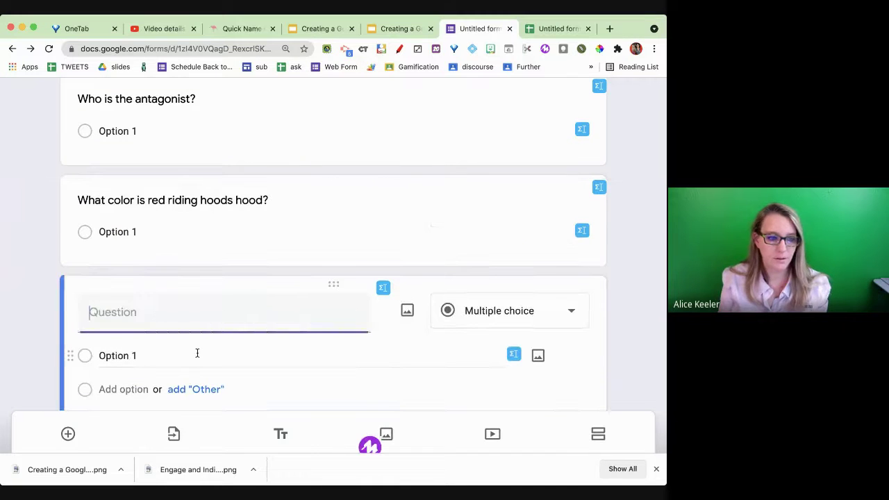
text(What is your name?)
click(616, 306)
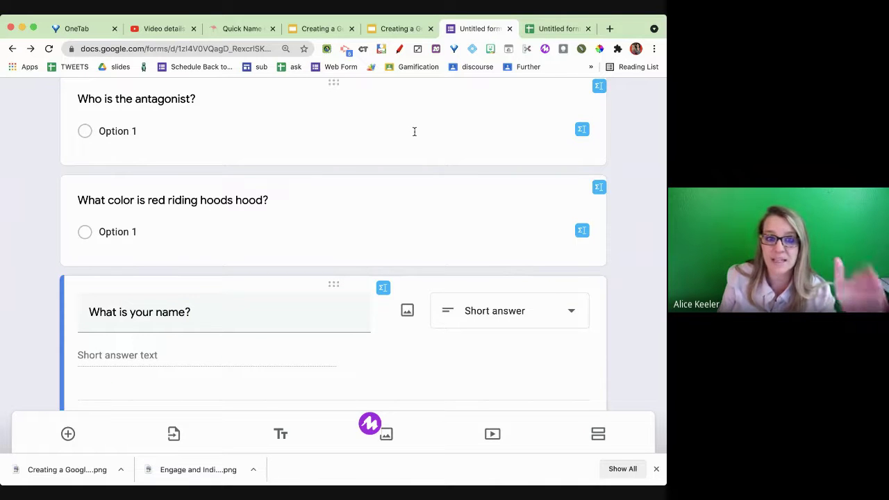
- Select columns C through E in the response sheet to see the question columns
click(559, 29)
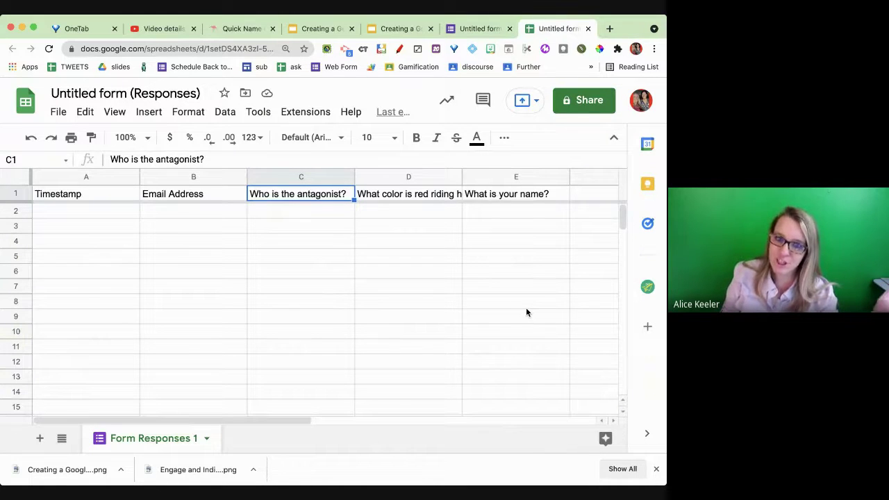
click(528, 243)
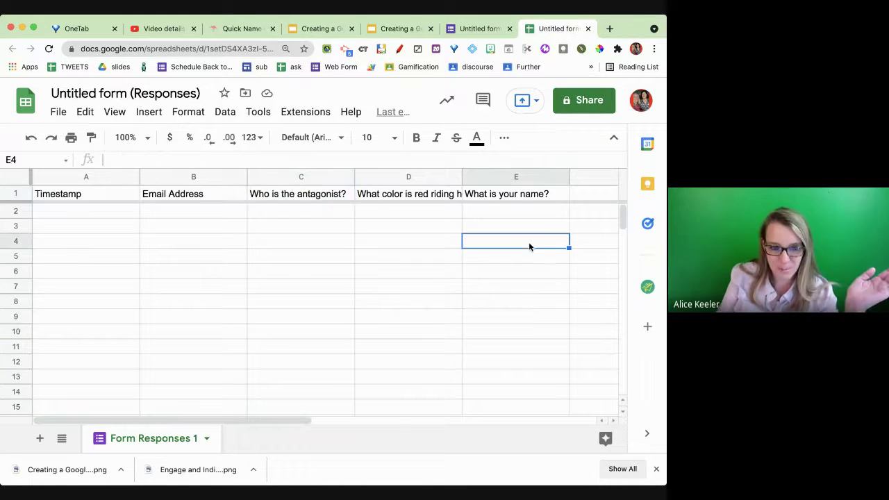
drag(515, 178, 347, 188)
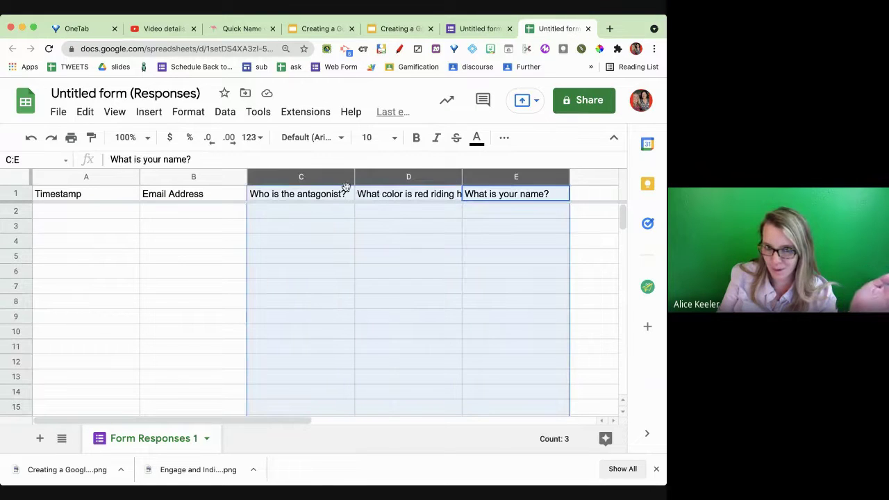
- Drag the 'What is your name?' card above the other question cards
click(476, 29)
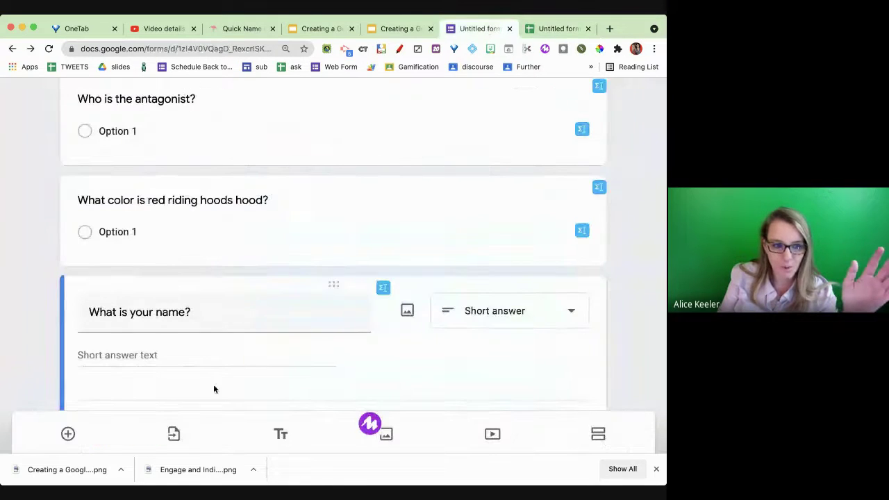
drag(335, 285, 342, 211)
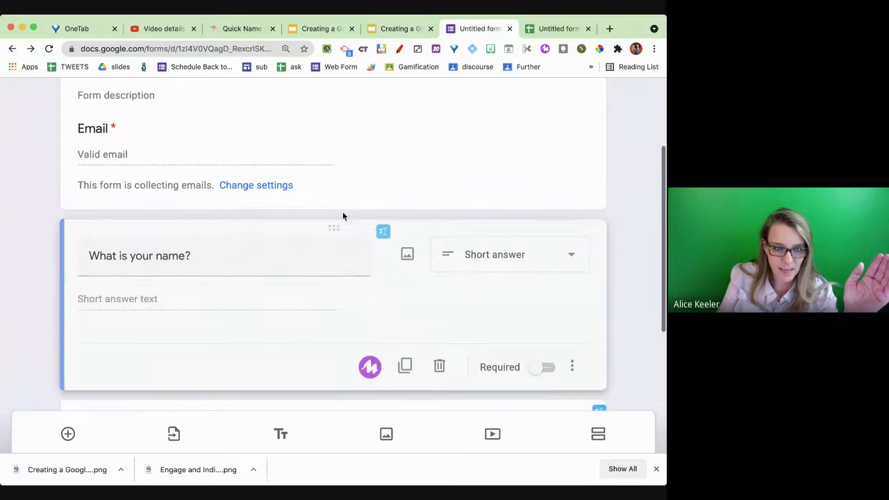
click(332, 281)
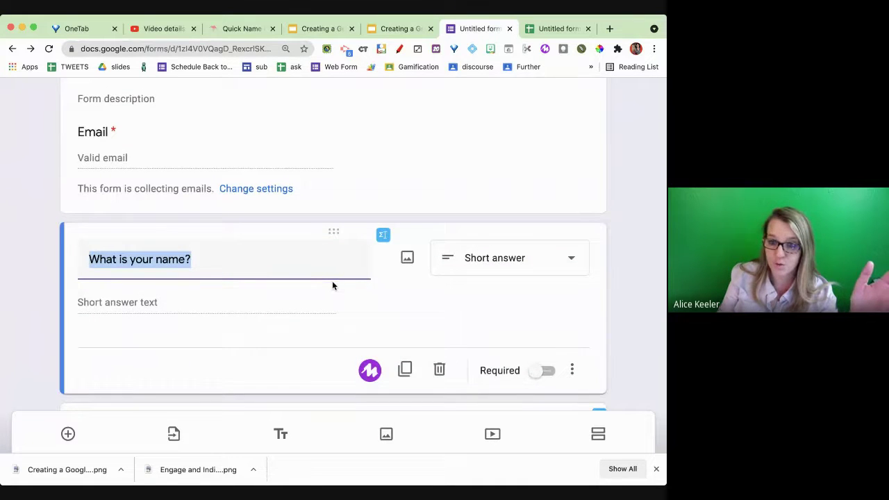
scroll(332, 281, down, 3)
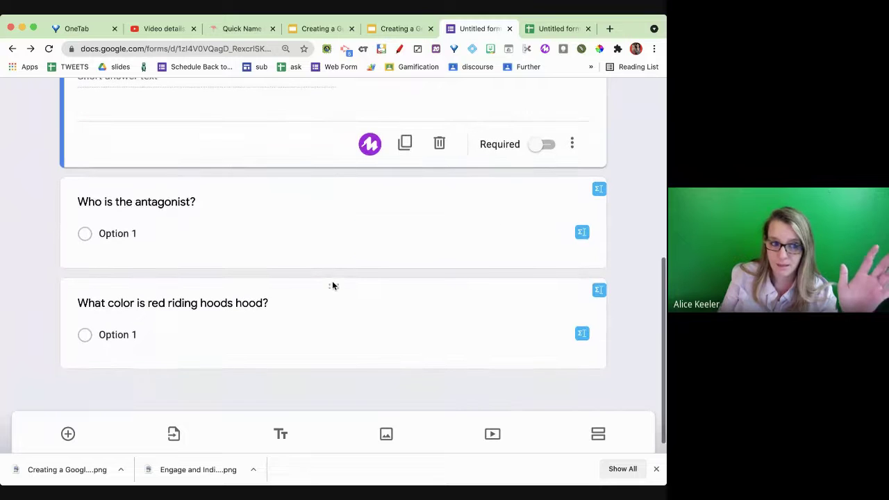
- Look over the response sheet, clear its column selection, and return to the form editor
click(534, 31)
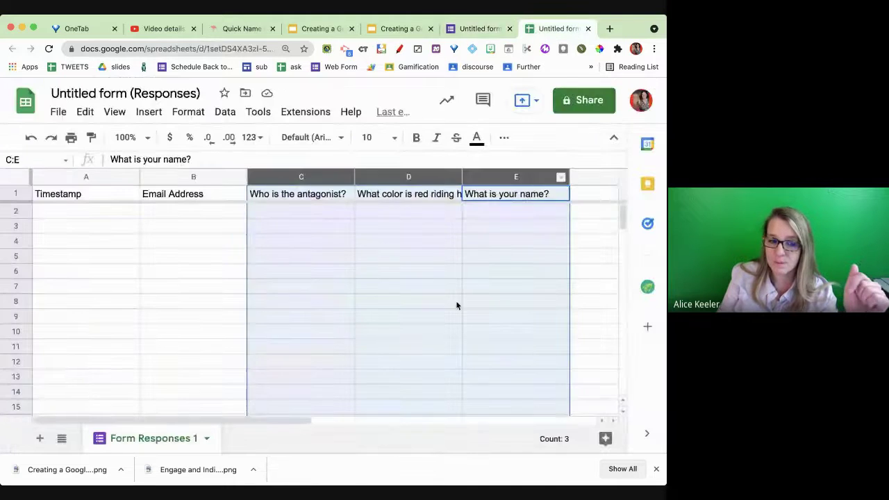
click(455, 306)
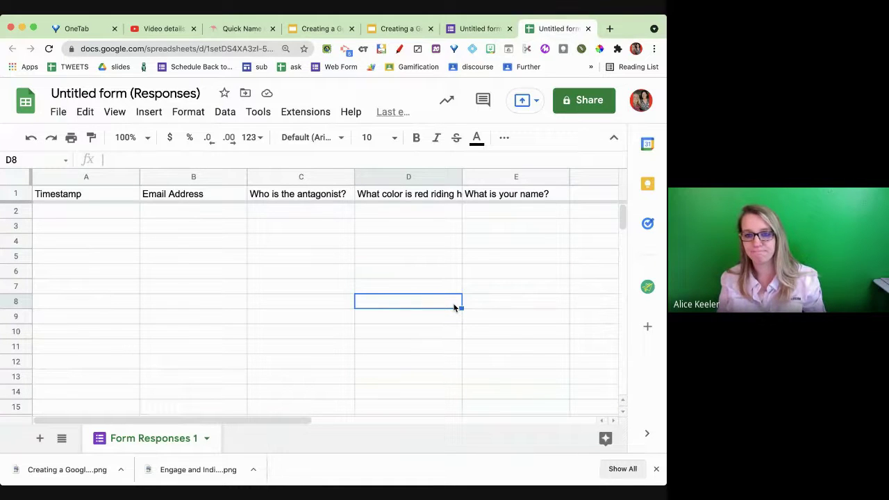
click(469, 32)
scroll(178, 293, up, 3)
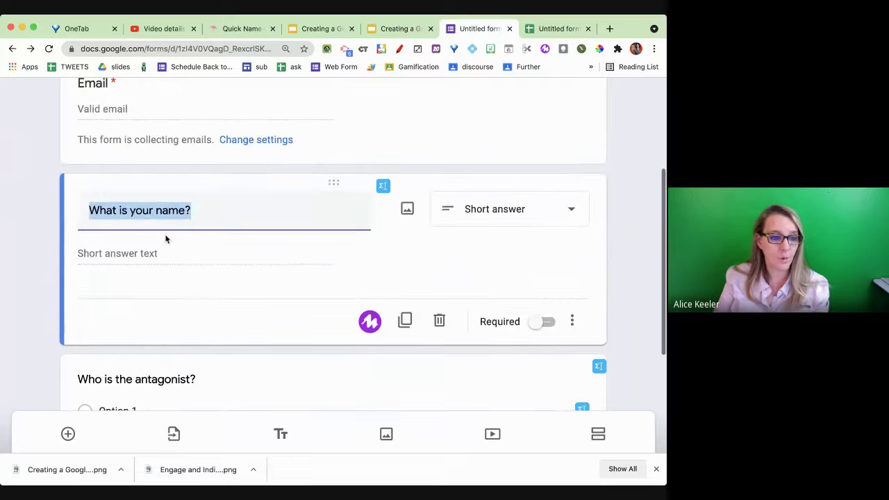
- Change the name question to 'What is your full name?' and confirm column E's header updated
click(156, 211)
text(full)
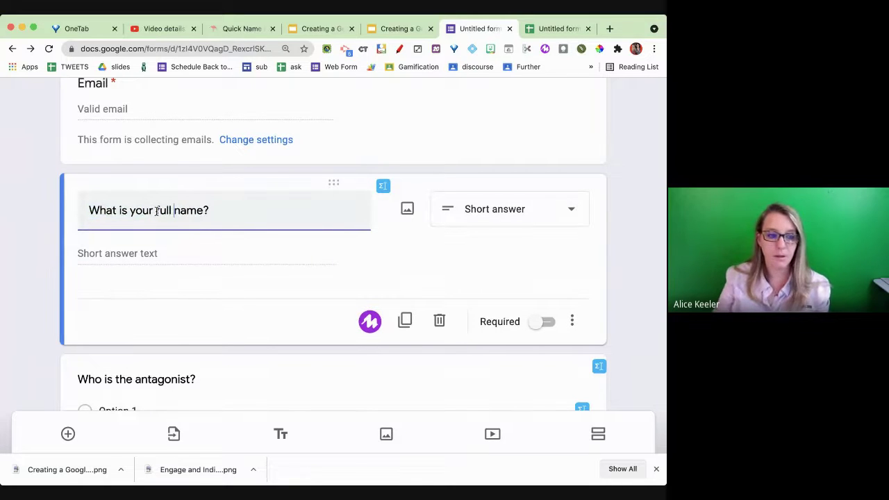
click(291, 281)
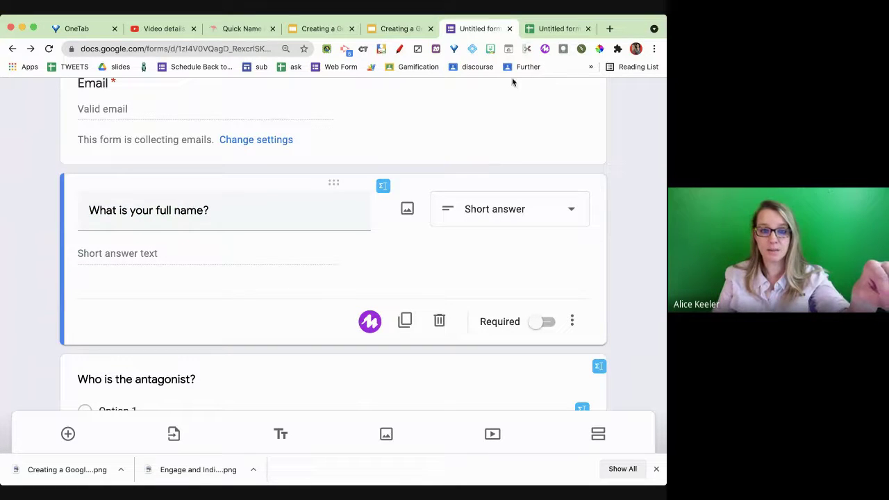
click(559, 29)
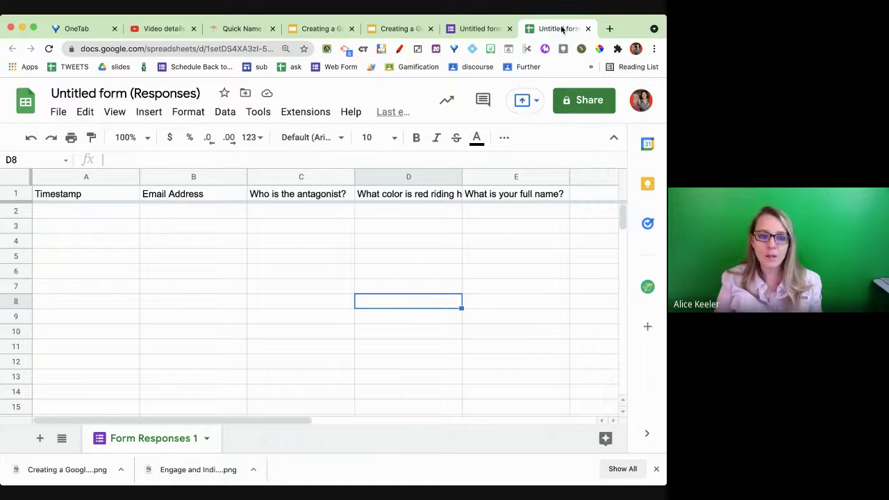
click(486, 29)
scroll(361, 295, up, 5)
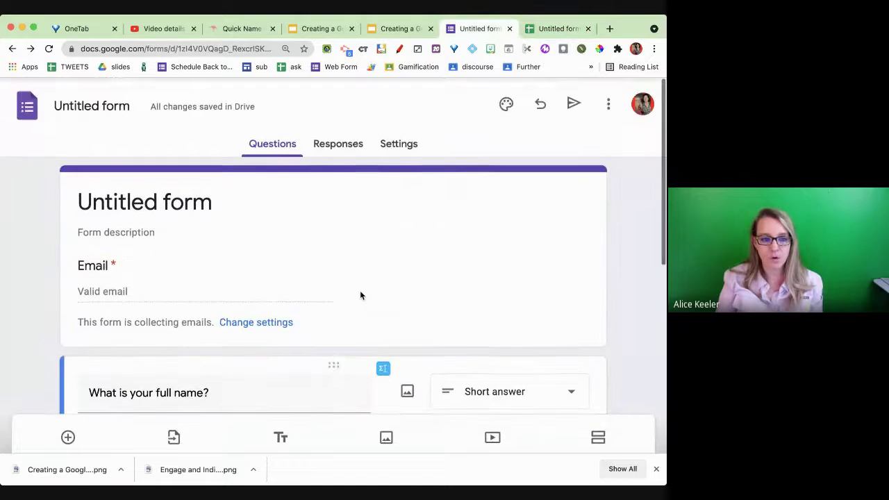
- Unlink the form from its response spreadsheet, then glance at the old sheet's headers
click(334, 139)
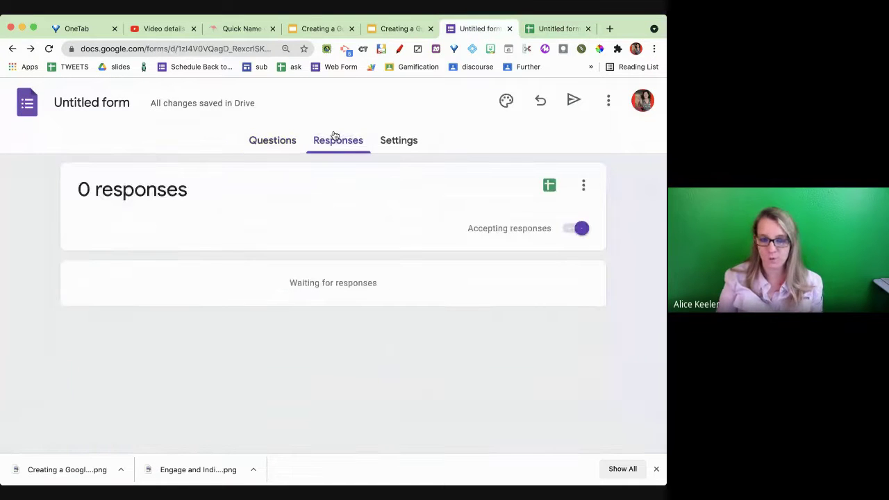
click(583, 186)
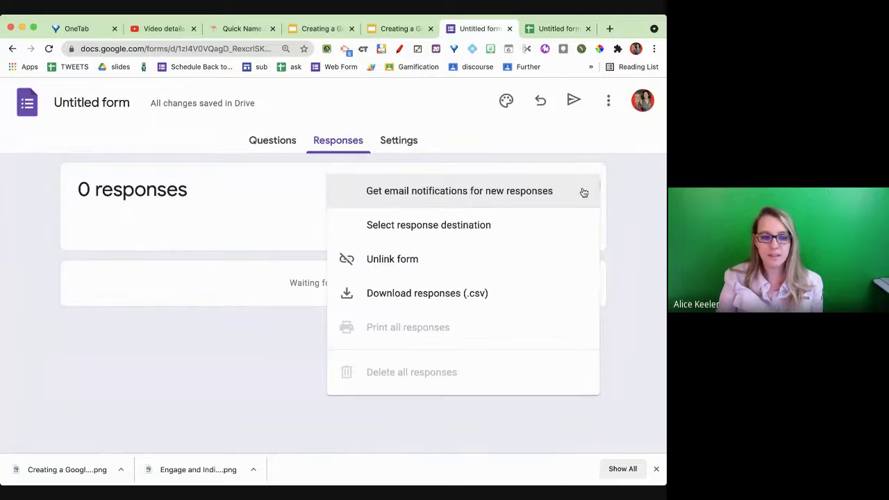
click(502, 270)
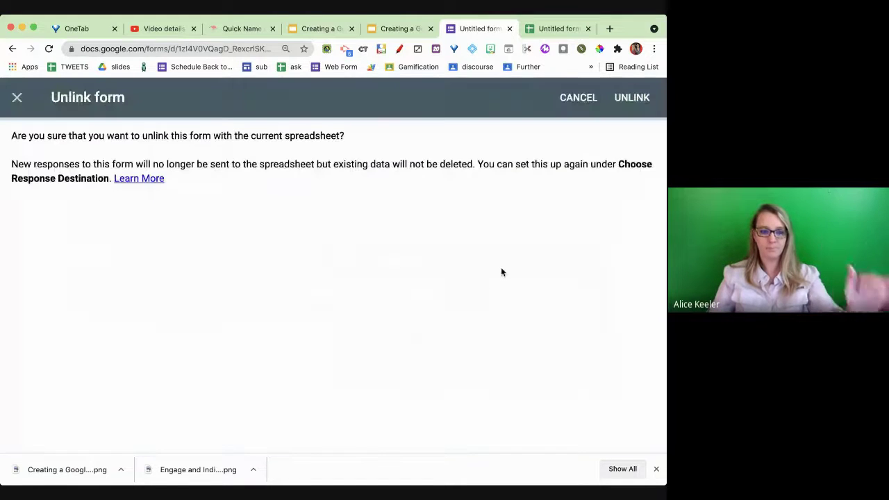
click(629, 100)
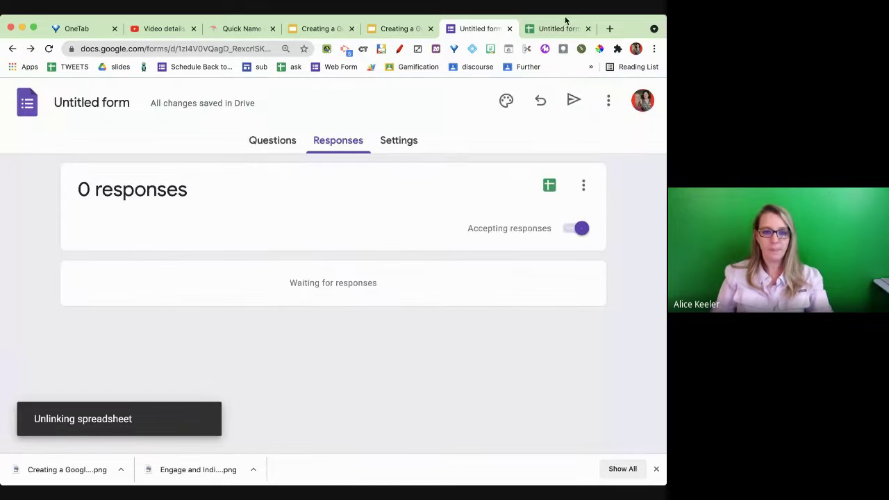
click(562, 31)
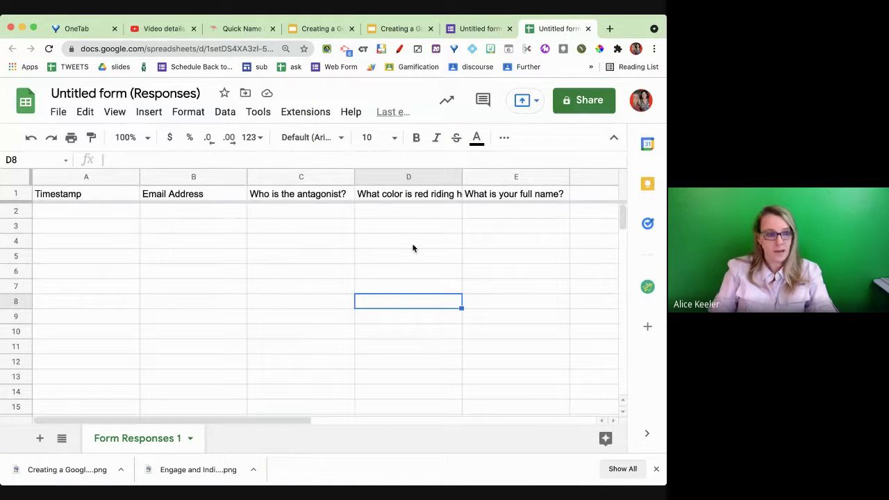
click(482, 33)
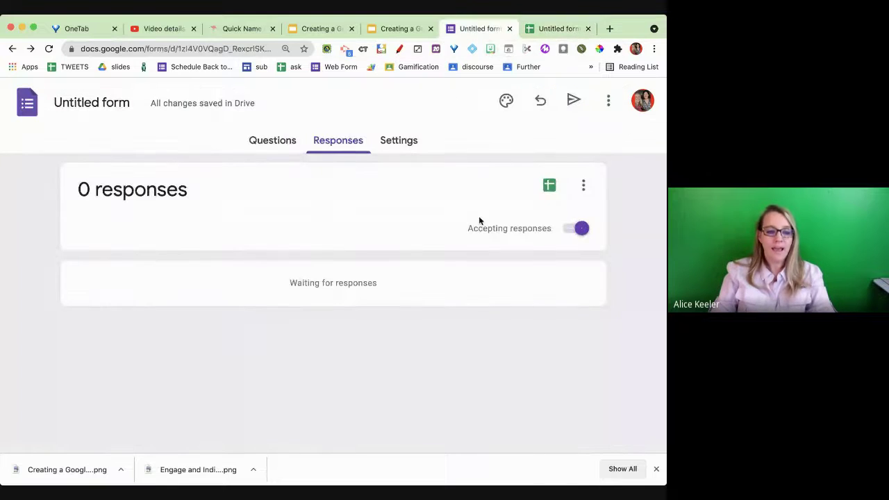
- Link the form to the existing Untitled form (Responses) spreadsheet file
click(550, 186)
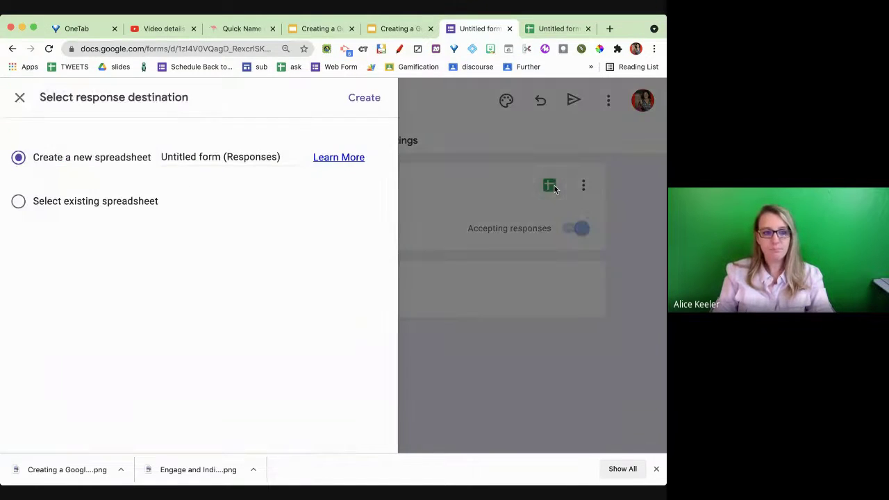
click(154, 205)
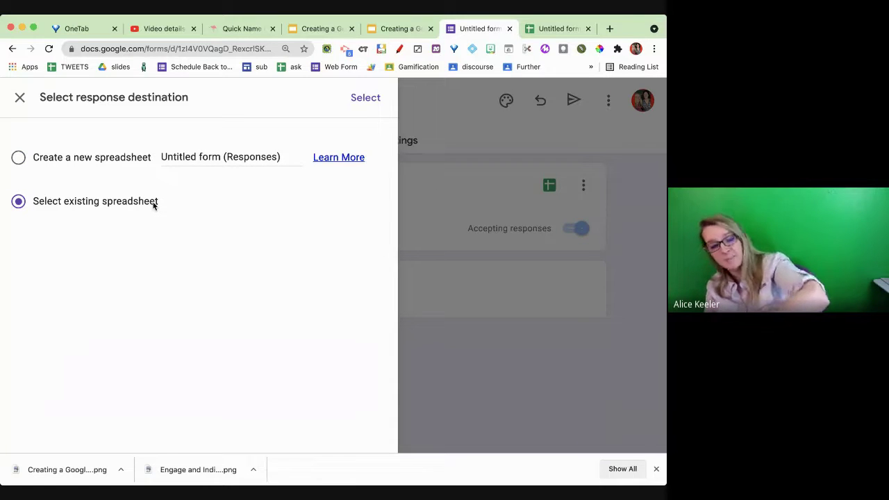
click(366, 100)
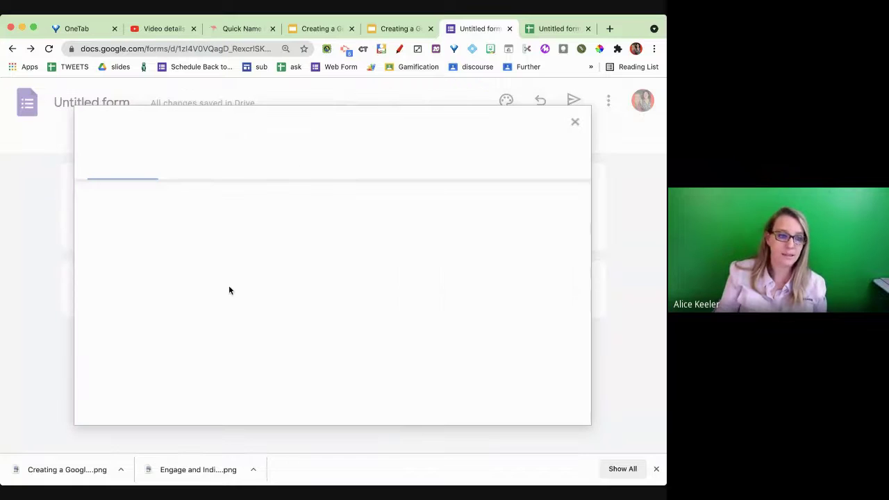
click(162, 295)
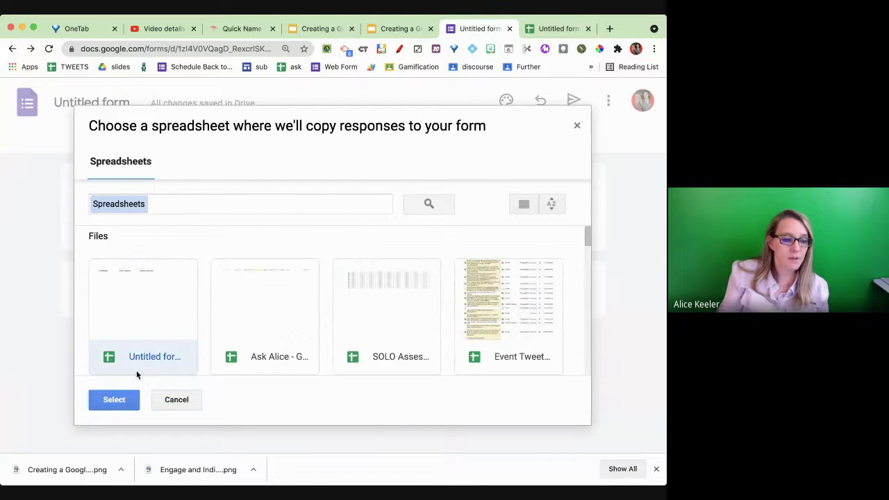
click(114, 400)
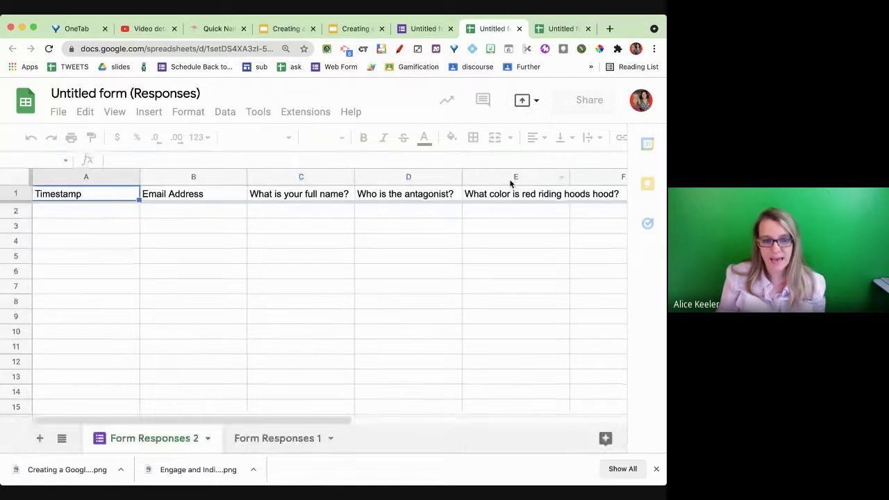
- Move the 'Who is the antagonist?' column from D to C, ahead of 'What is your full name?'
click(507, 214)
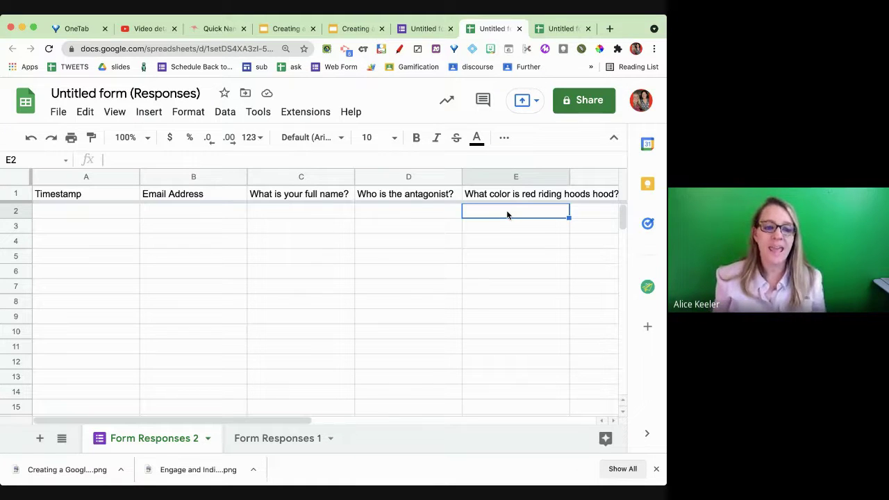
click(385, 182)
drag(386, 182, 294, 181)
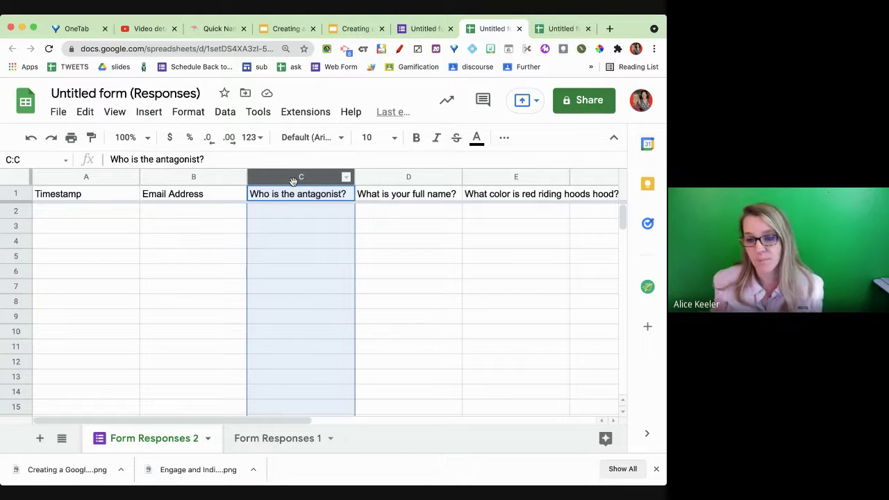
- Preview the live form from the form editor's More menu
click(422, 29)
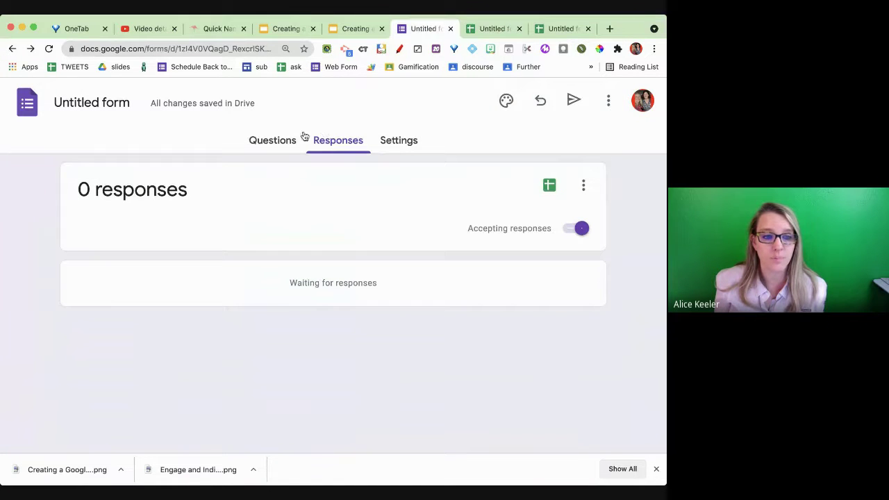
click(608, 104)
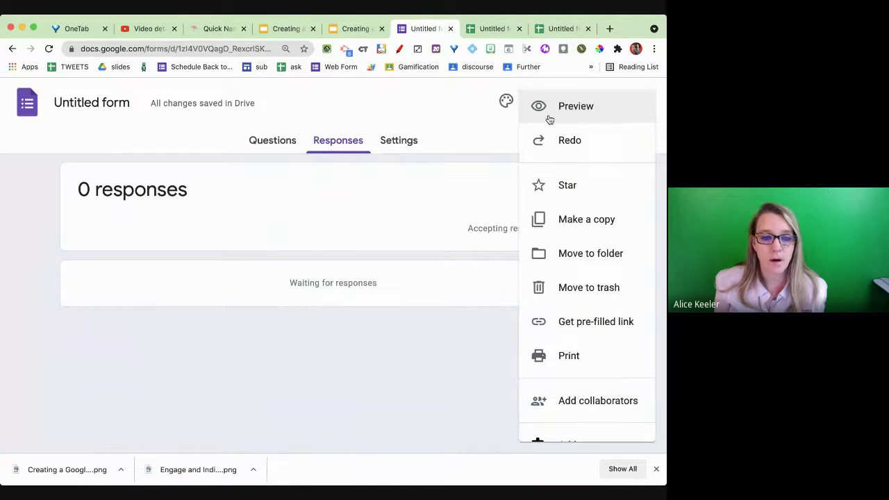
click(556, 110)
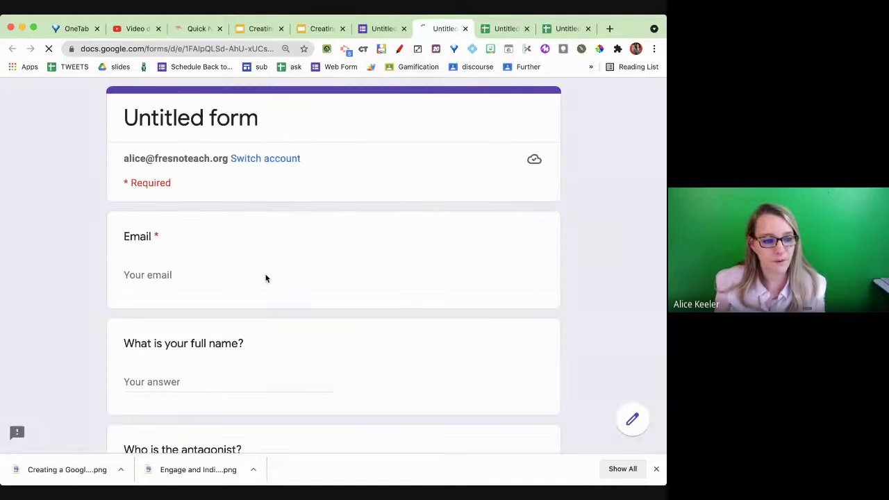
- Submit a test response with the account email, a full name, and Option 1 for both choice questions
click(163, 277)
click(149, 302)
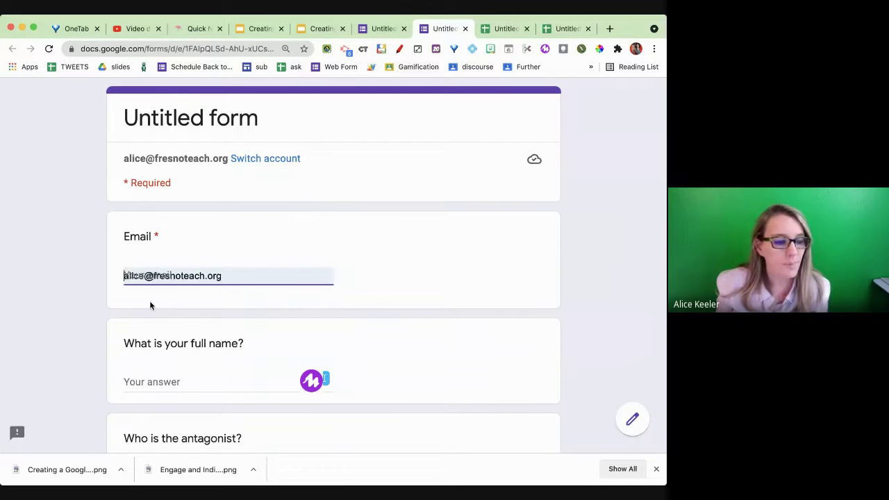
scroll(148, 304, down, 2)
click(145, 248)
click(131, 335)
scroll(137, 337, down, 2)
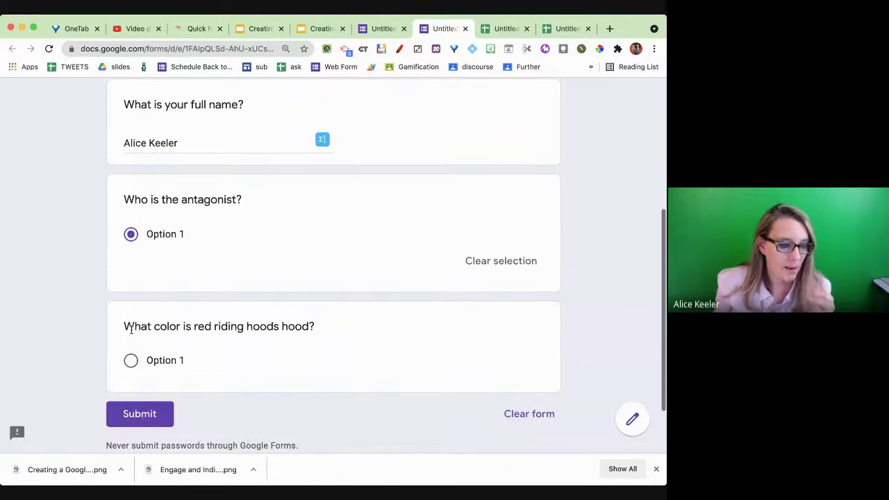
click(129, 362)
click(140, 438)
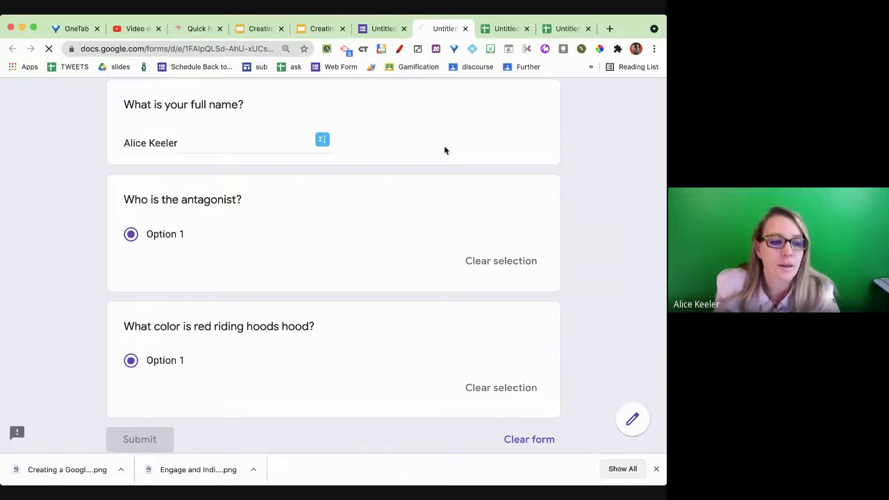
click(512, 31)
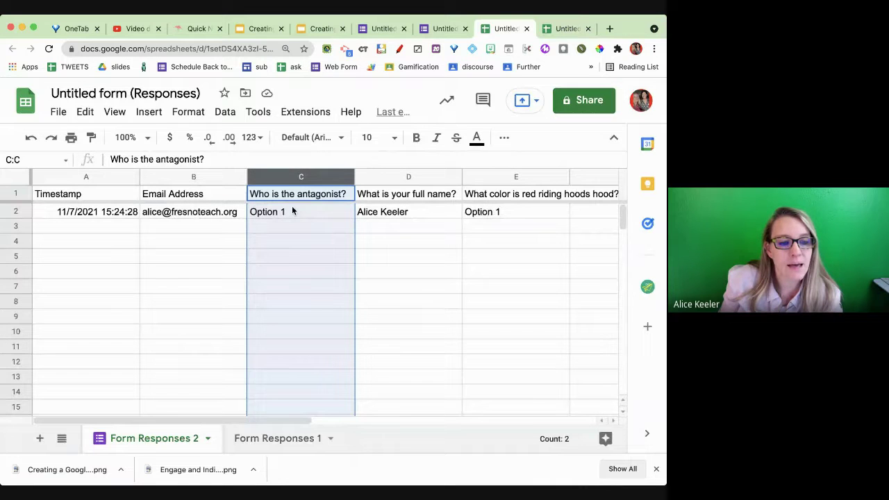
- Check the submitted full name in cell D2 of Form Responses 2
click(410, 215)
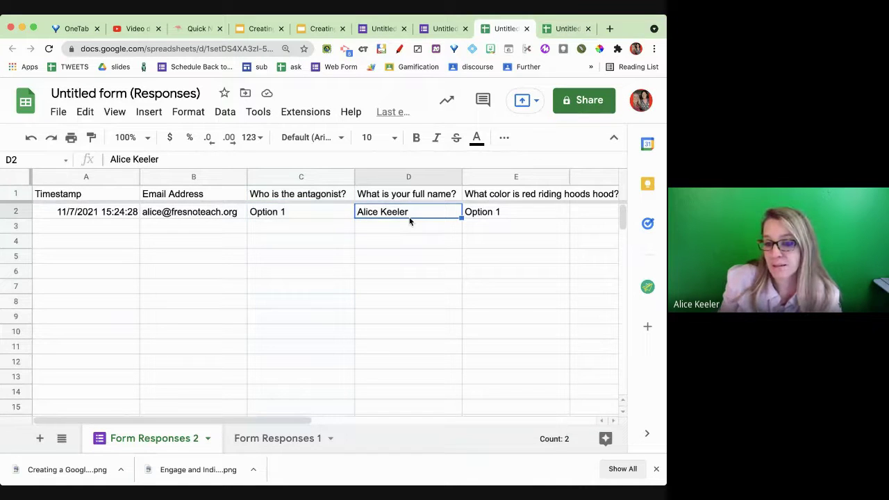
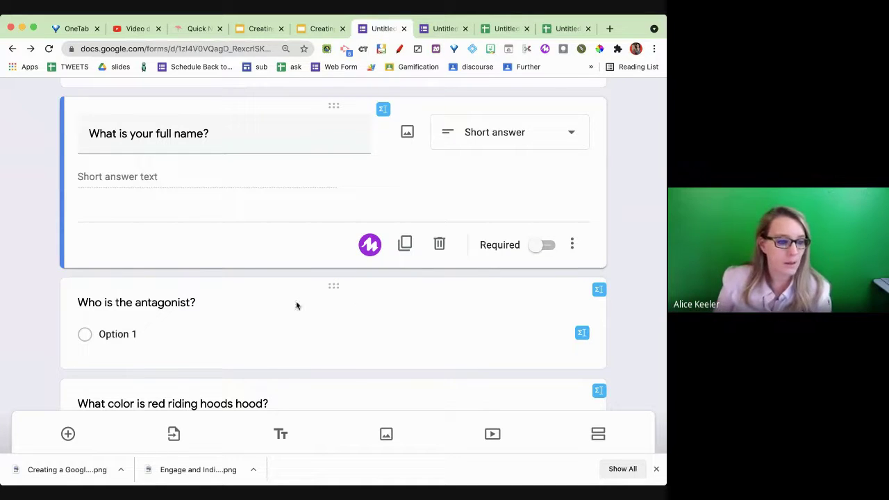
- Give the antagonist question the answer choices Wolf, Grandma and Red
click(206, 327)
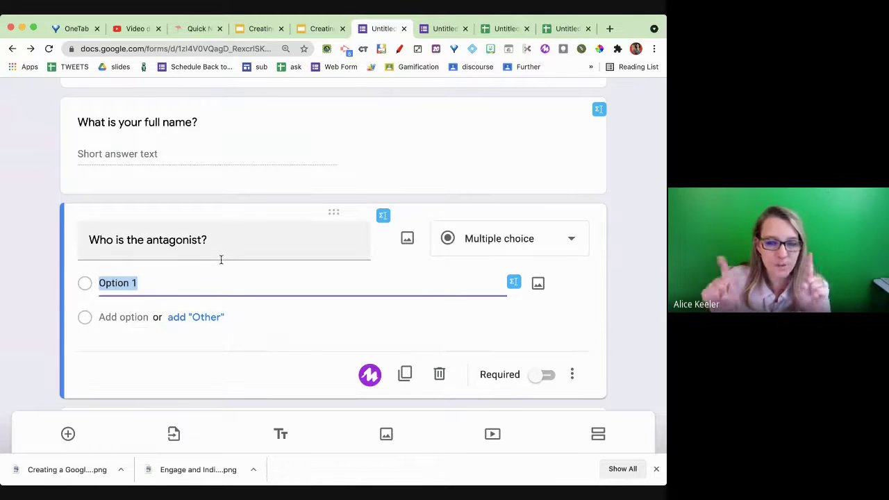
text(Wo)
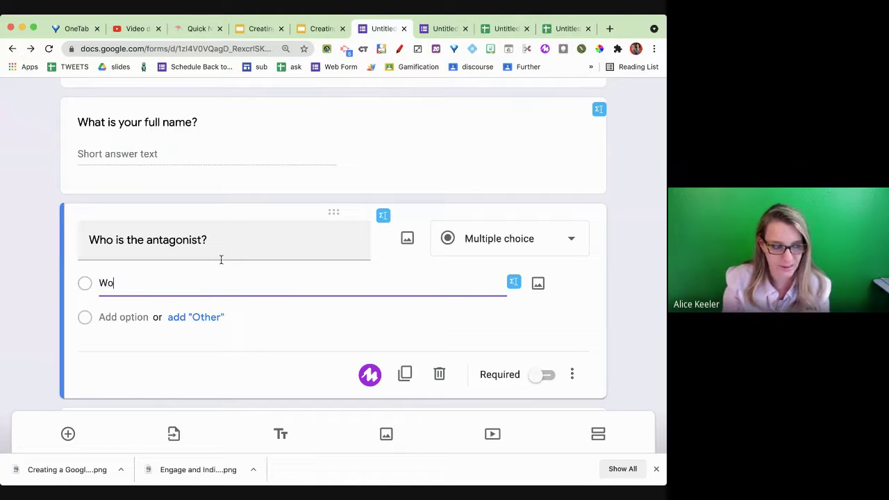
text(lf)
key(Return)
text(Gran)
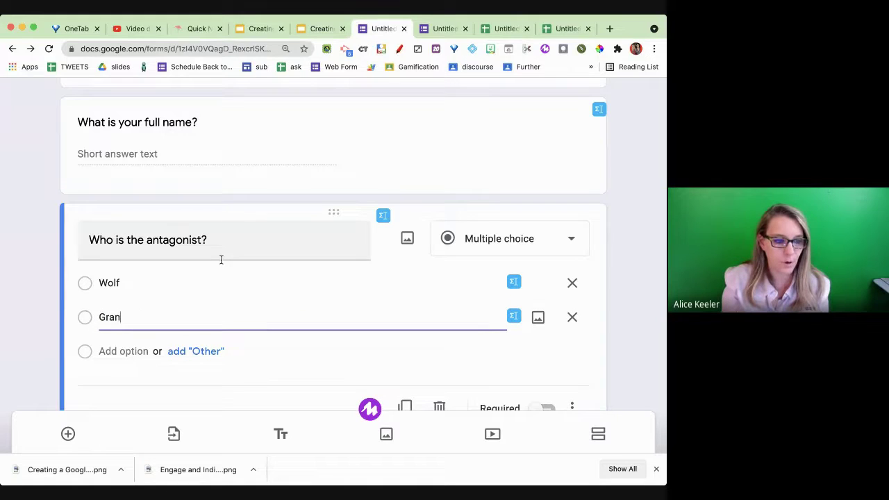
text(dma)
key(Return)
text(Red)
- Add the hood-colour choices Red, Blue and Green, then view the live form
scroll(222, 264, down, 3)
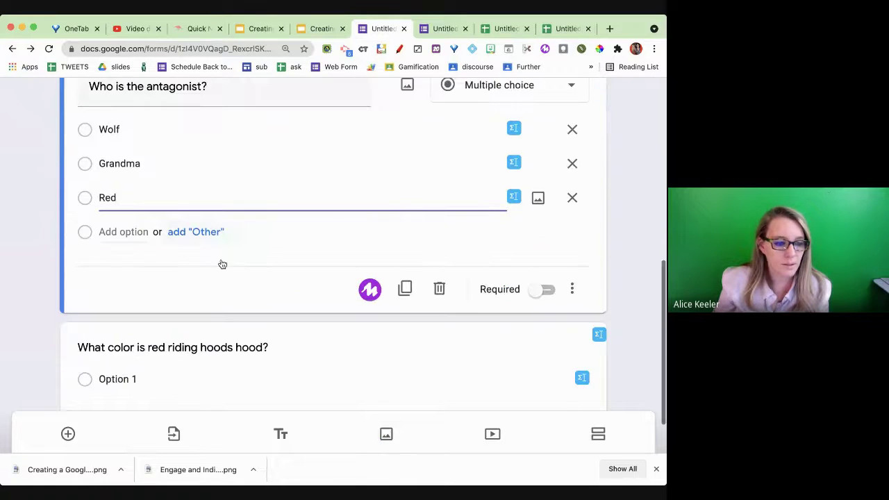
click(135, 371)
text(Red)
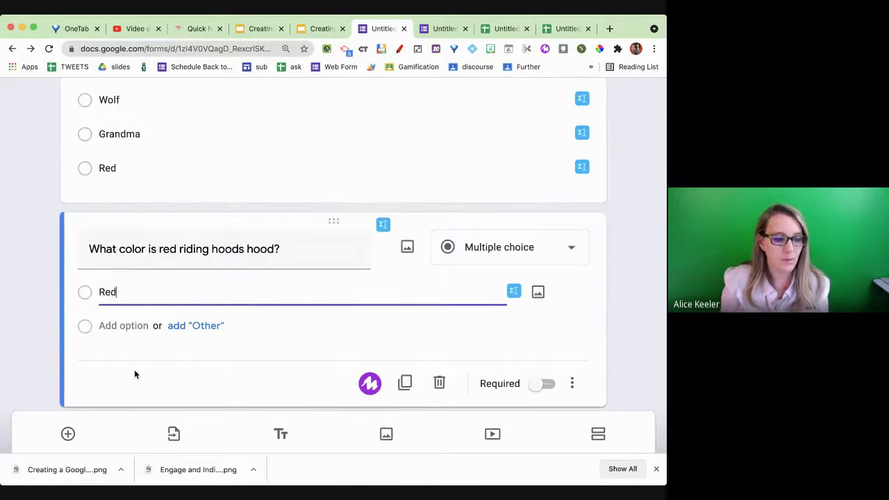
key(Return)
text(Blue)
key(Return)
text(G)
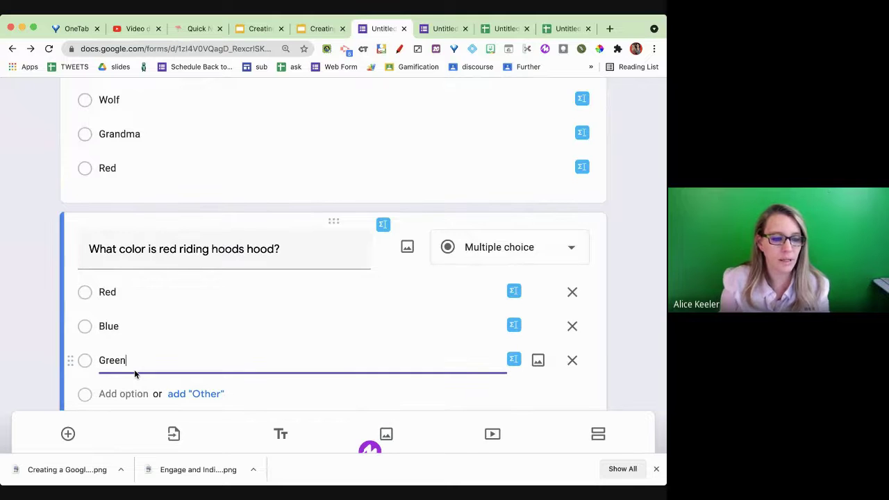
text(reen)
click(486, 216)
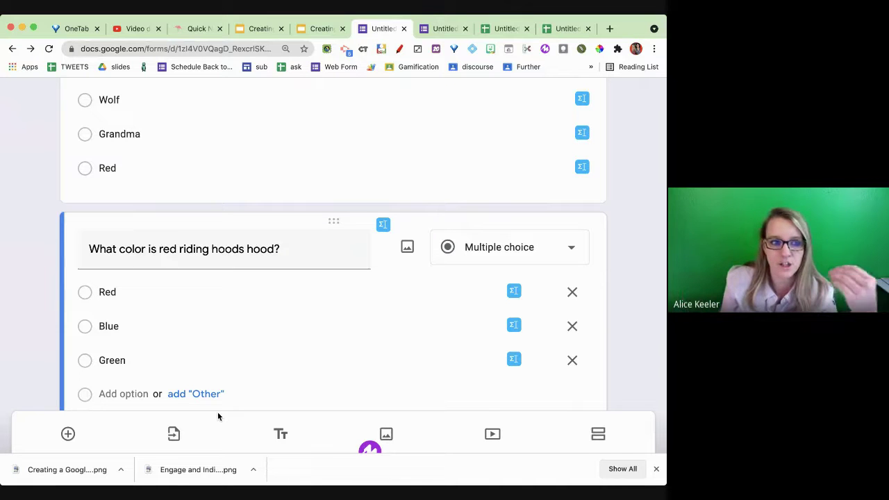
click(435, 30)
- Start another response, accepting the suggested email and entering the respondent's full name
click(172, 196)
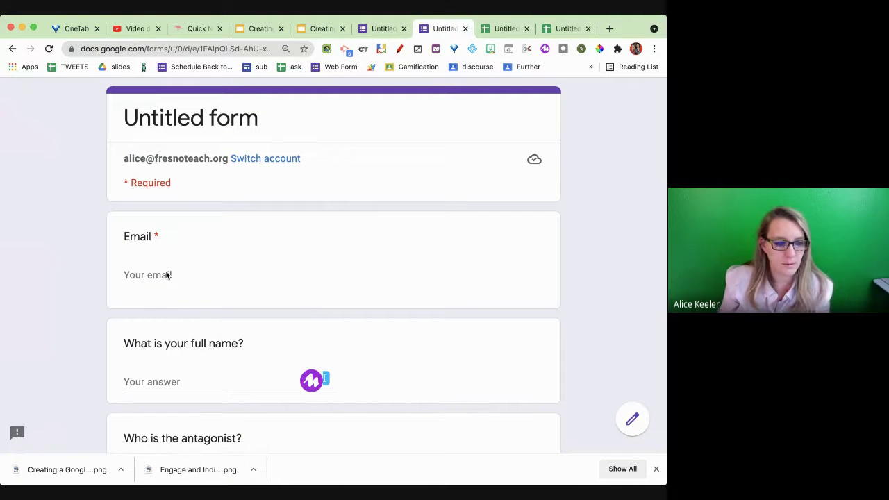
scroll(252, 272, down, 2)
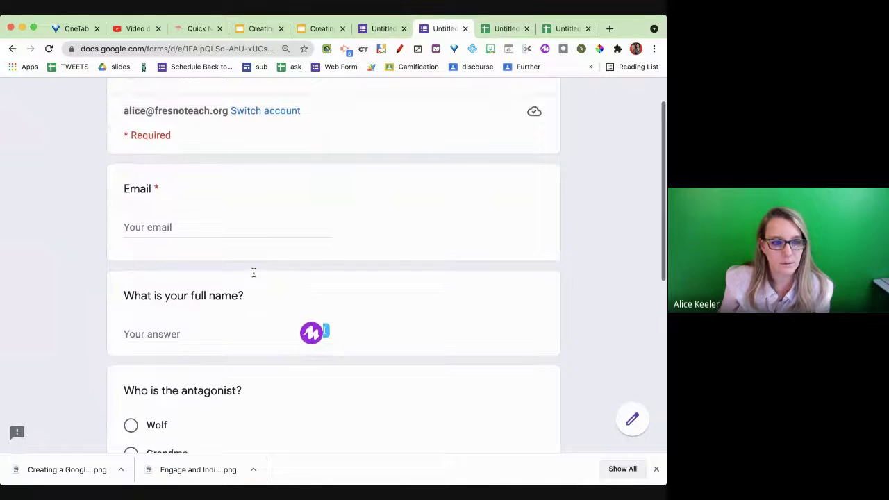
click(205, 232)
click(198, 259)
click(189, 334)
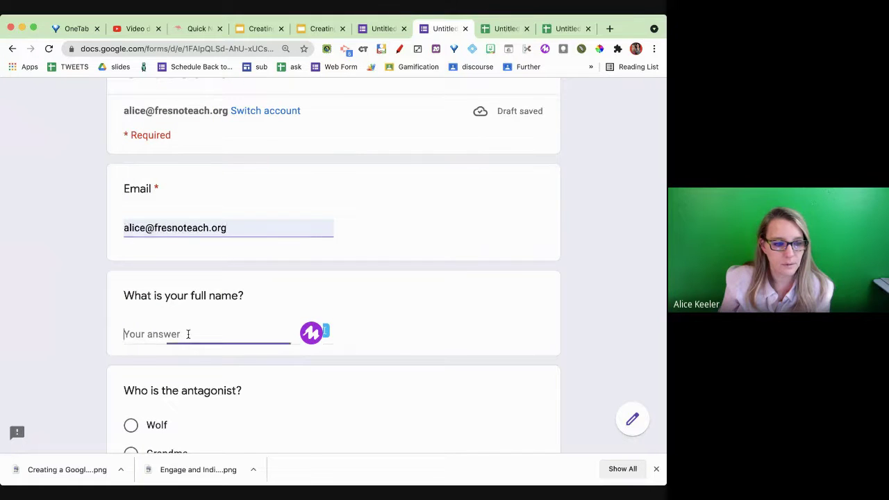
text(Bob Smith)
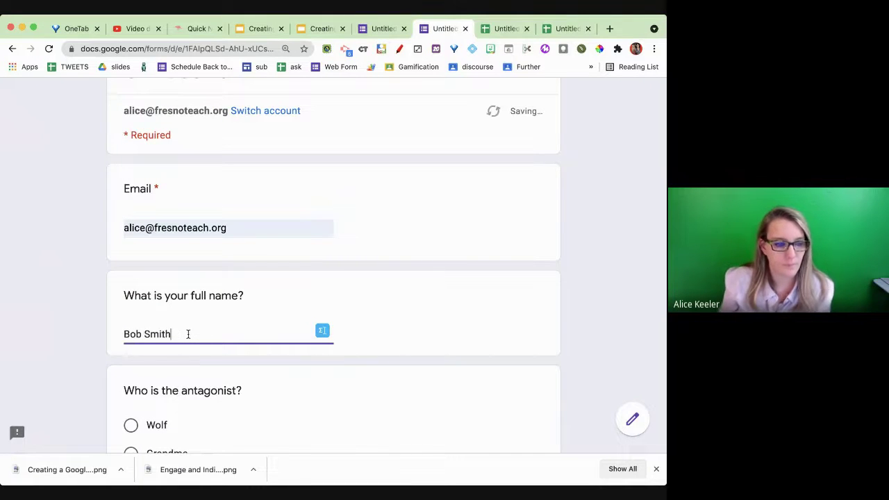
- Answer Wolf and Blue, submit the response, and view the response spreadsheet
scroll(188, 334, down, 3)
scroll(187, 334, down, 1)
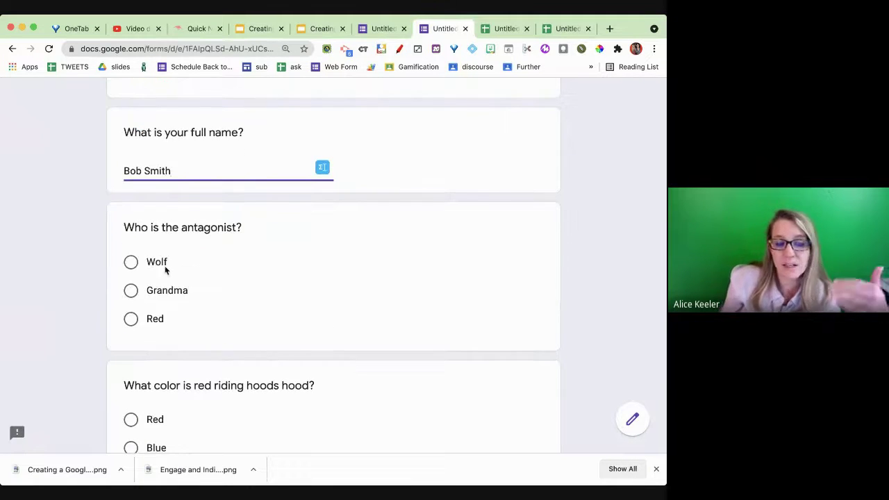
click(148, 260)
scroll(215, 320, down, 2)
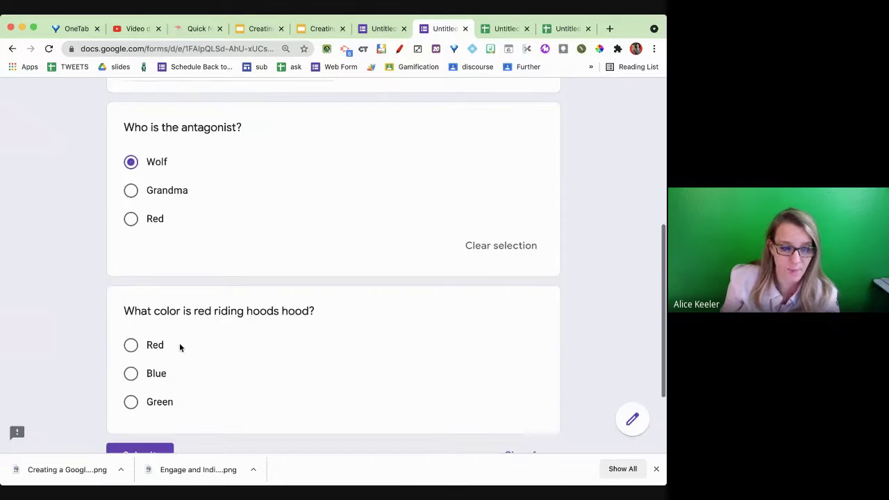
click(161, 378)
scroll(161, 379, down, 3)
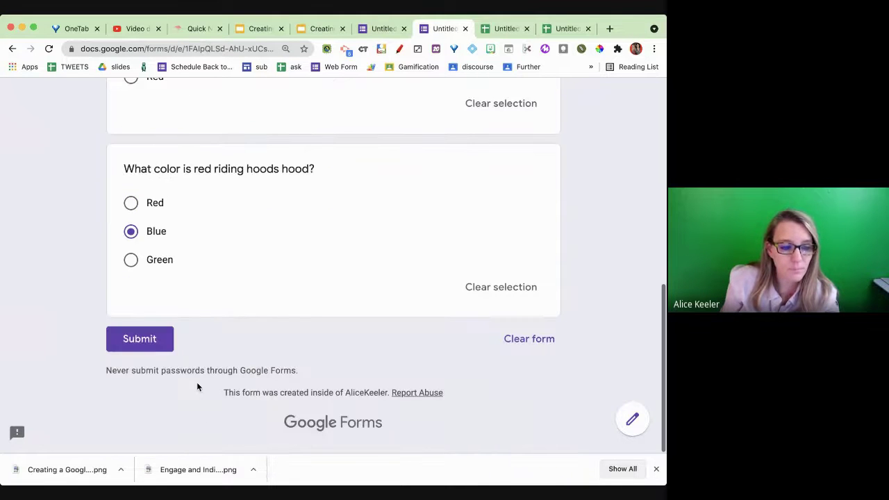
click(128, 340)
click(494, 28)
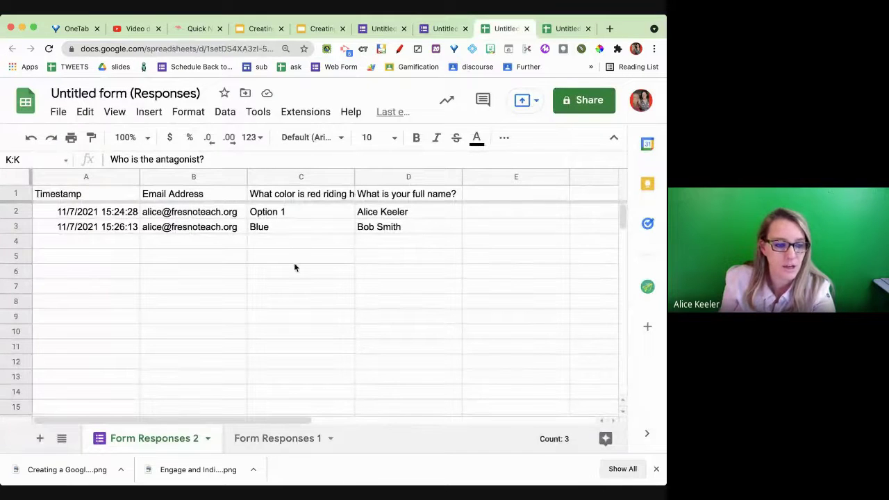
- Select the full names in D2:D3 and the Wolf answer in K3, then return to the editor
drag(397, 218, 396, 228)
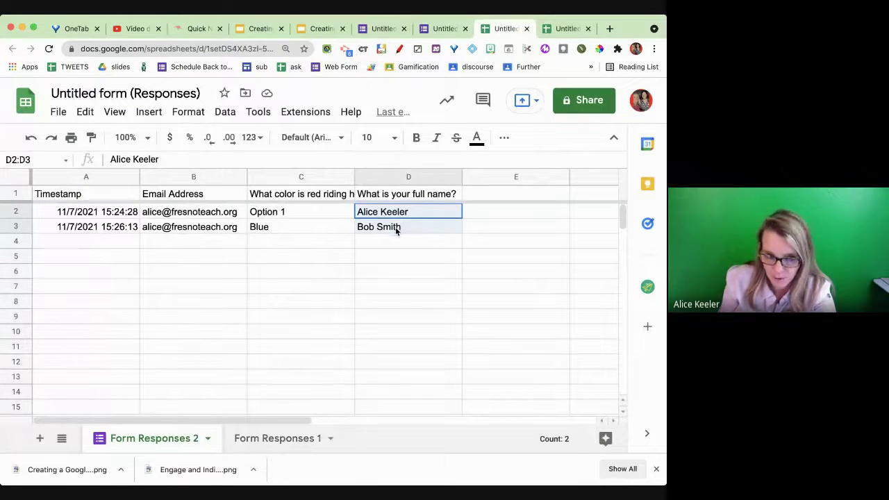
scroll(396, 228, right, 10)
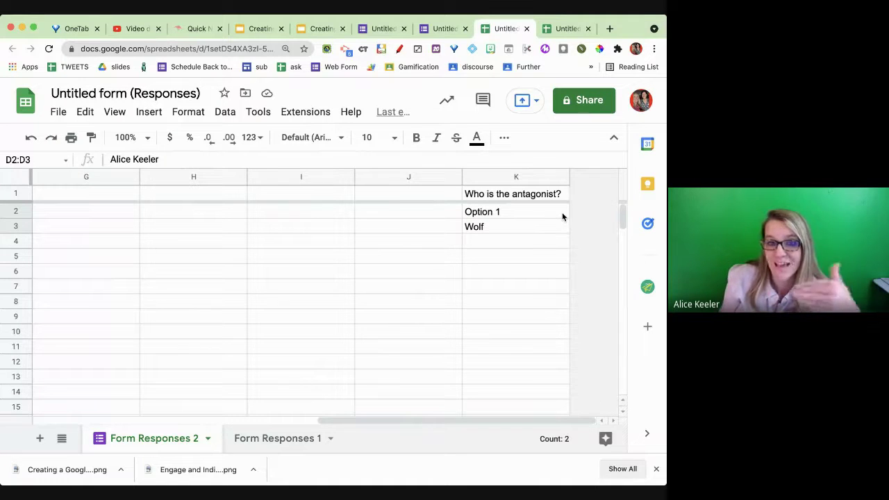
click(540, 228)
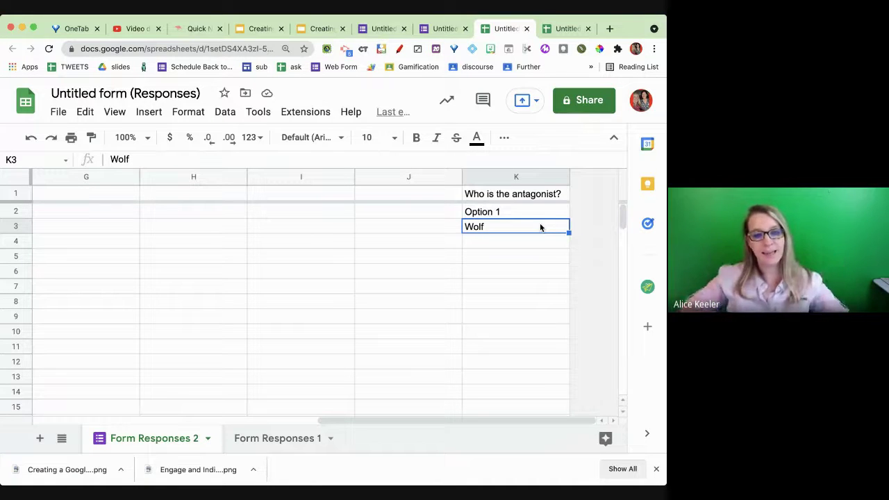
click(381, 28)
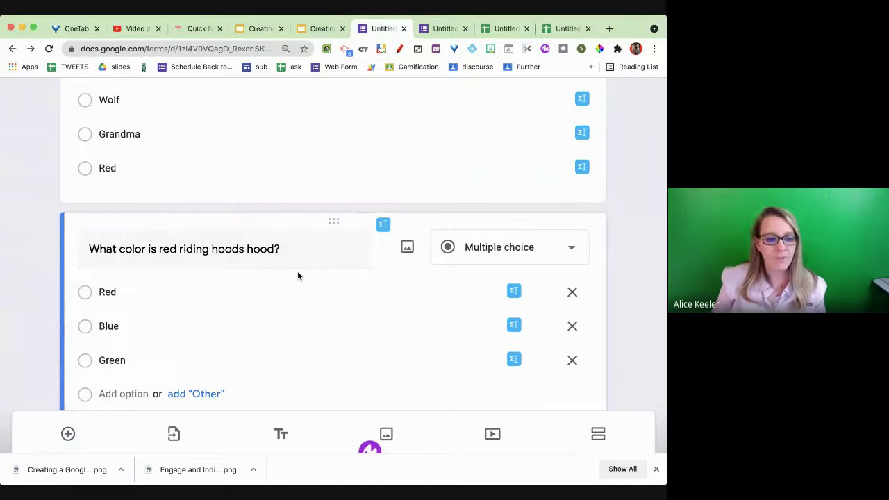
- Unlink the response spreadsheet from the quiz via the Responses options menu
scroll(297, 276, up, 10)
click(326, 142)
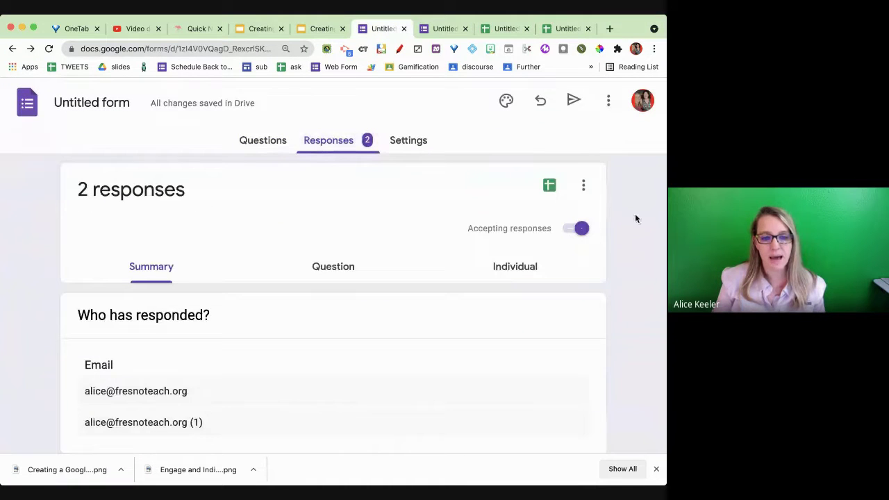
click(583, 185)
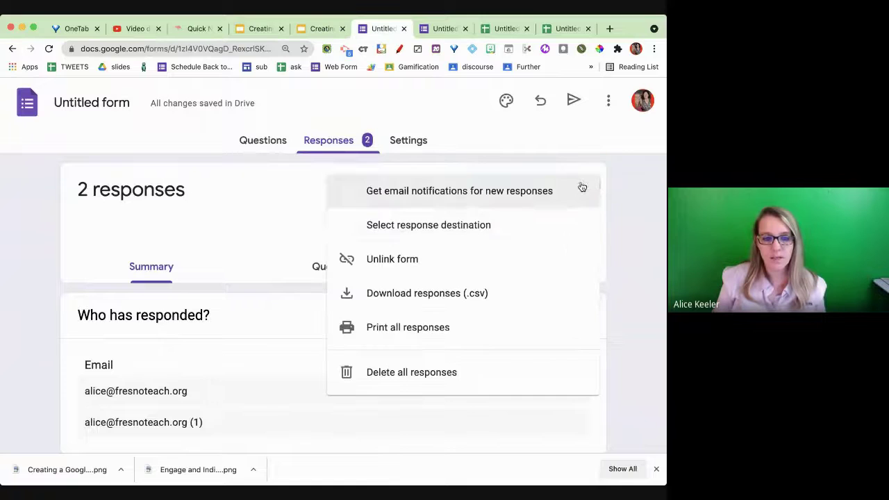
click(501, 268)
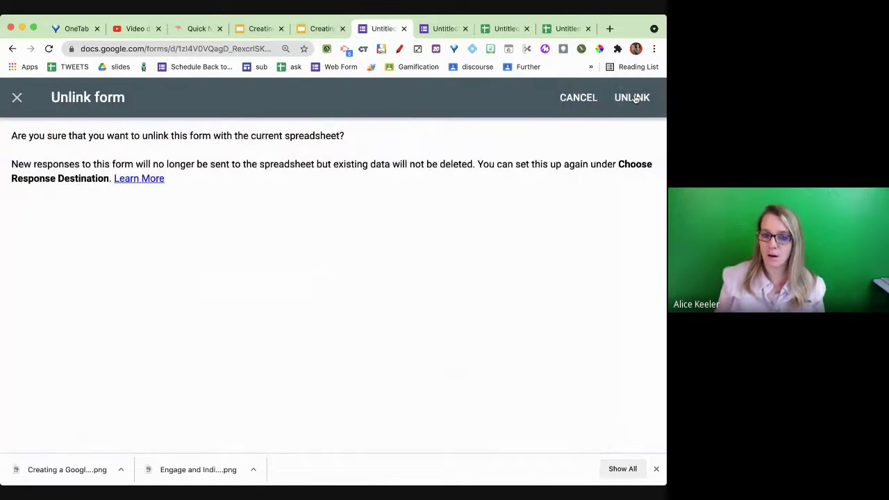
click(633, 98)
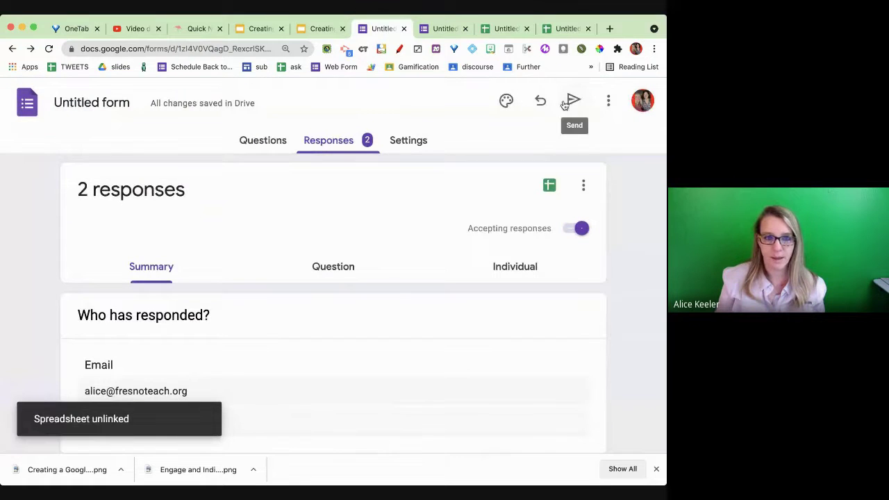
- Choose the existing 'Untitled form (Responses)' spreadsheet as the response destination
click(552, 184)
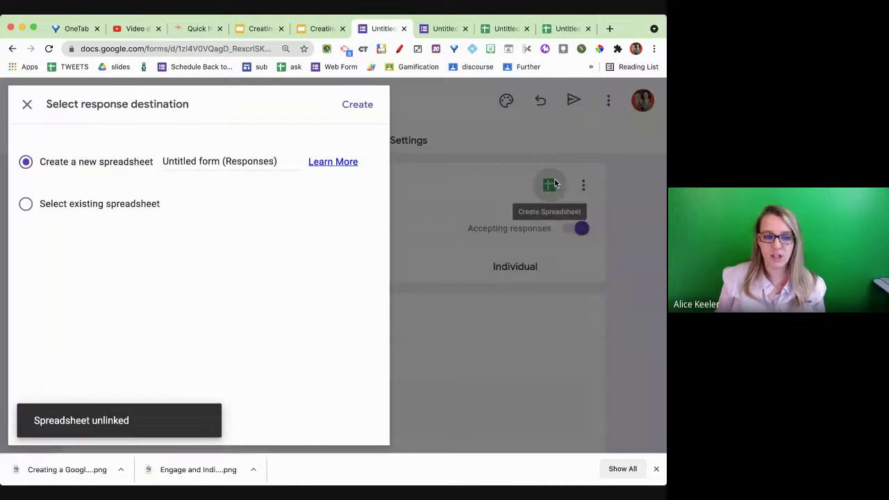
click(124, 203)
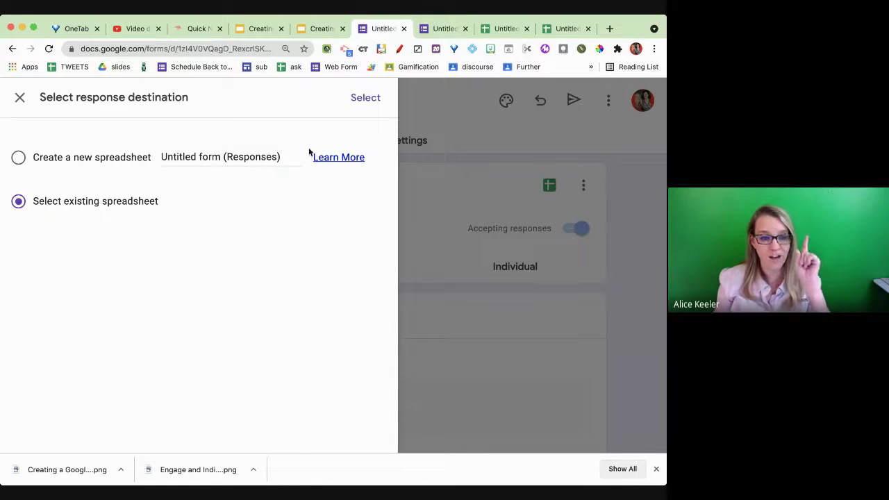
click(362, 103)
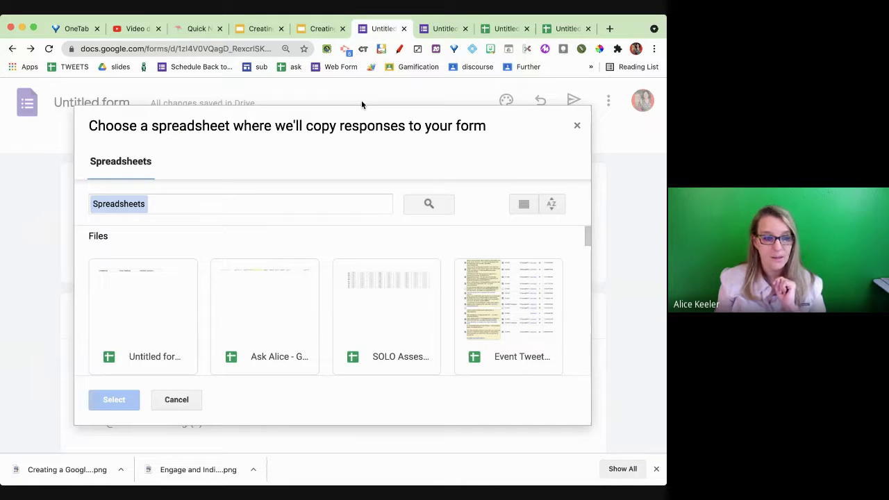
click(141, 325)
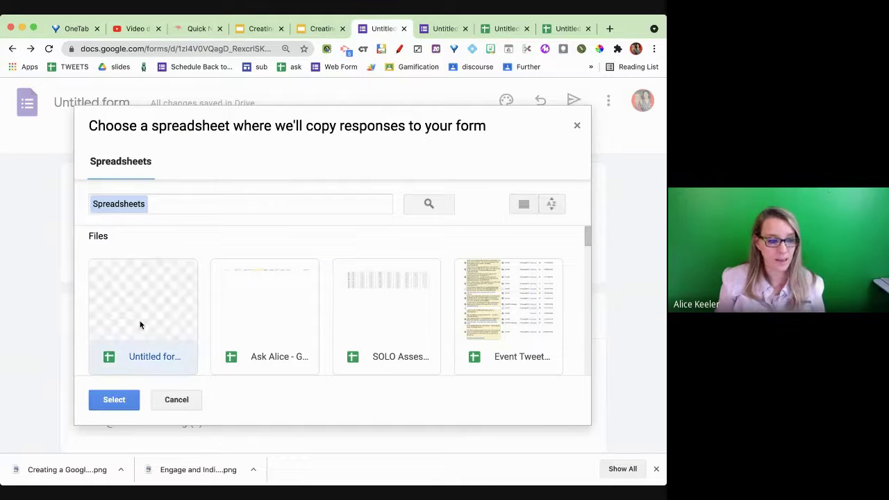
click(116, 399)
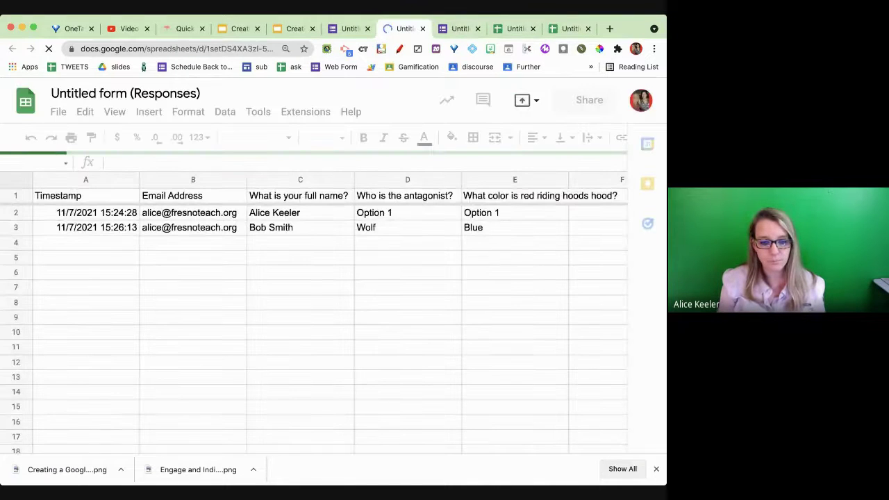
- Dismiss the downloads bar and compare the Form Responses 1, 2 and 3 tabs
click(656, 469)
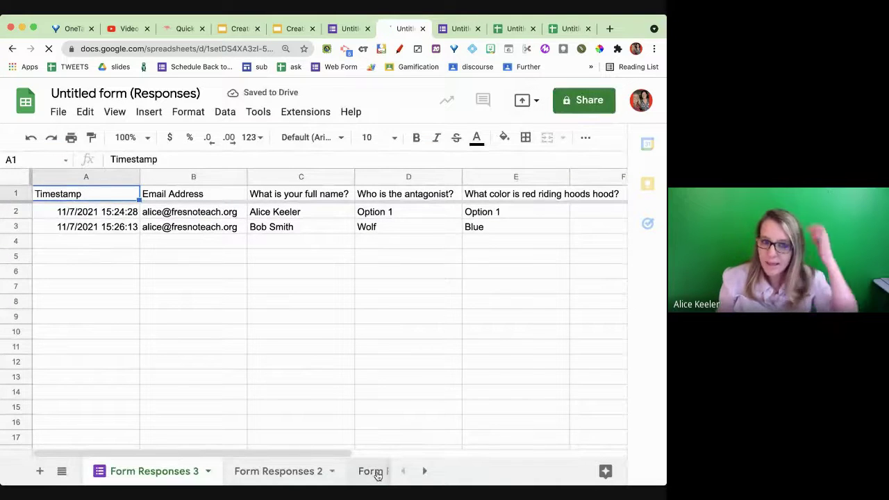
click(378, 474)
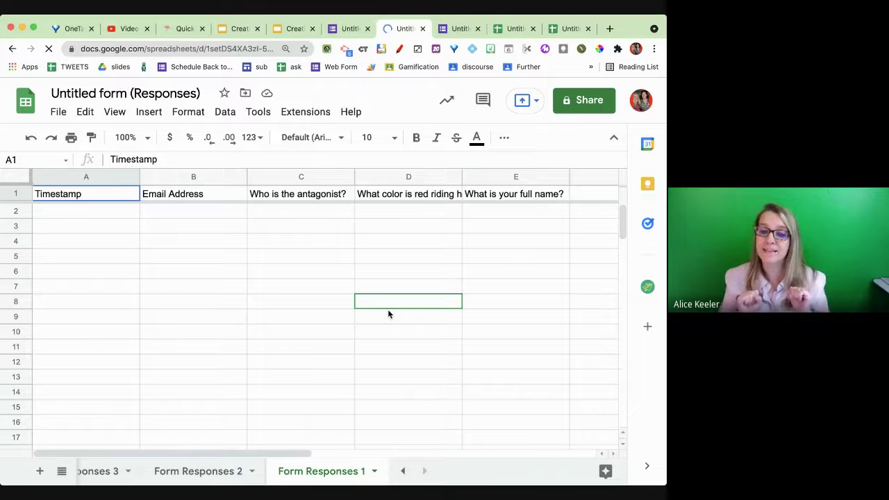
click(202, 484)
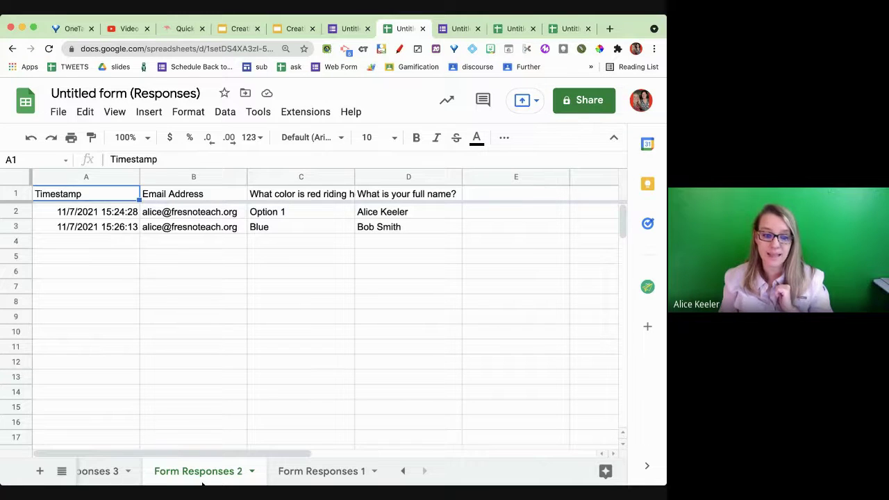
click(111, 473)
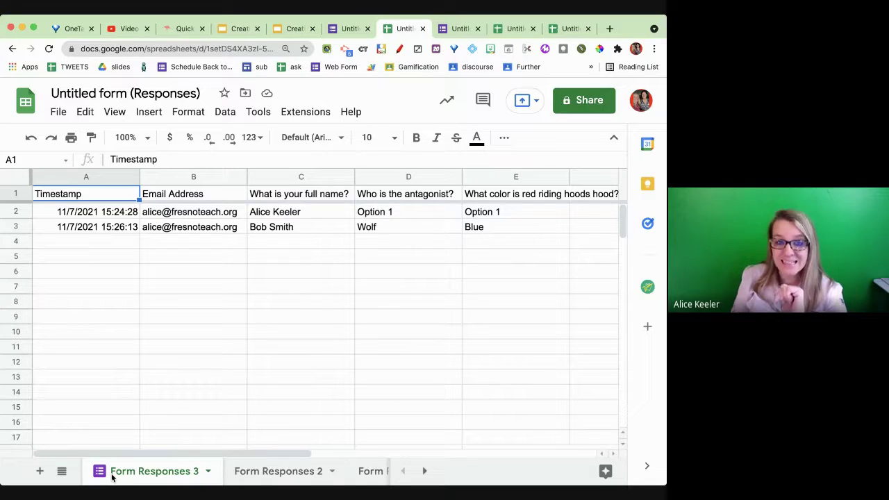
- Return to the live quiz and start a fresh response
click(348, 32)
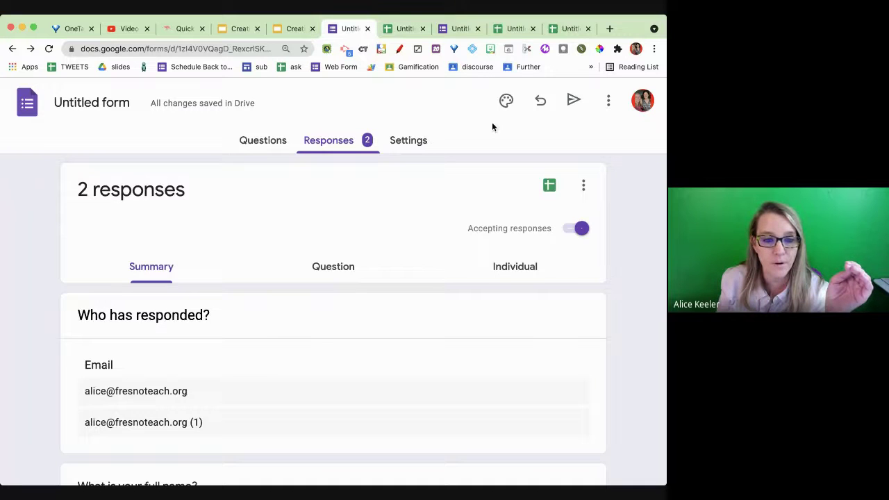
click(457, 29)
click(206, 192)
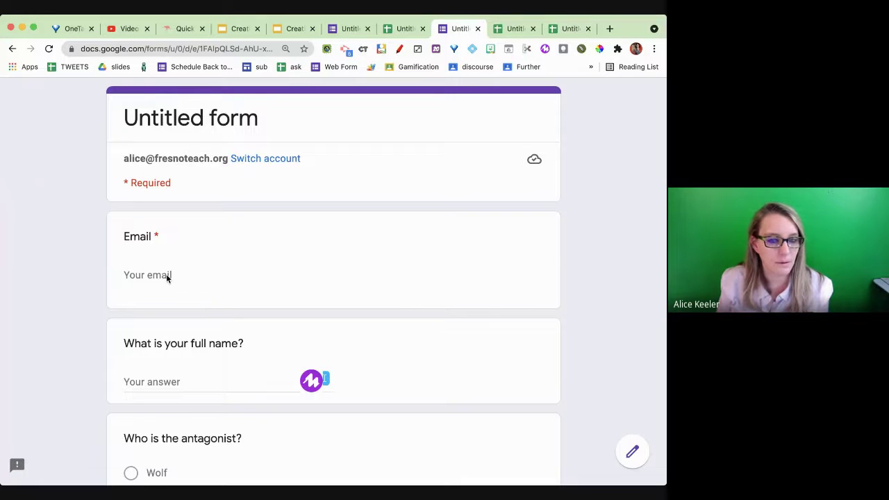
- Submit a response with an email, full name, Grandma and Red, then view the spreadsheet
click(168, 276)
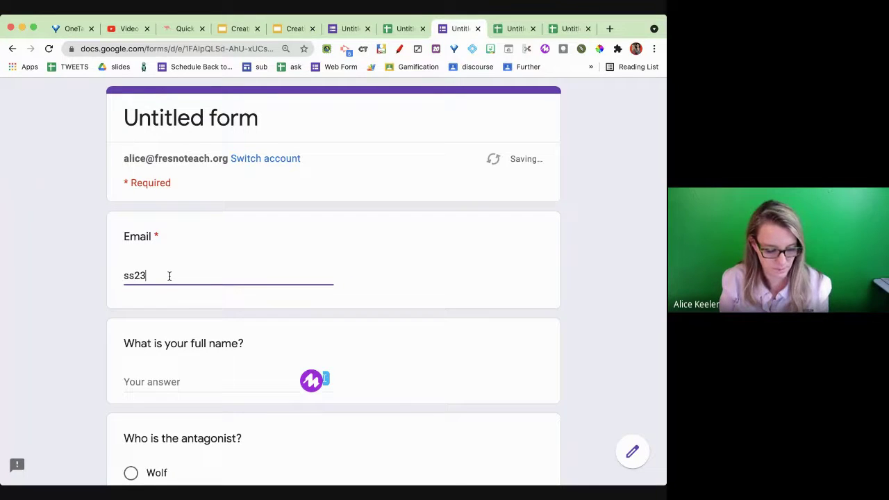
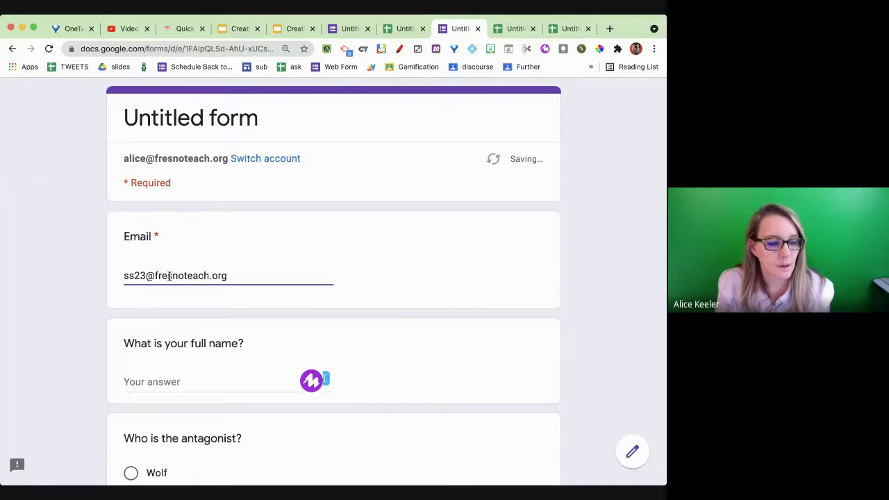
click(165, 378)
text(MNa)
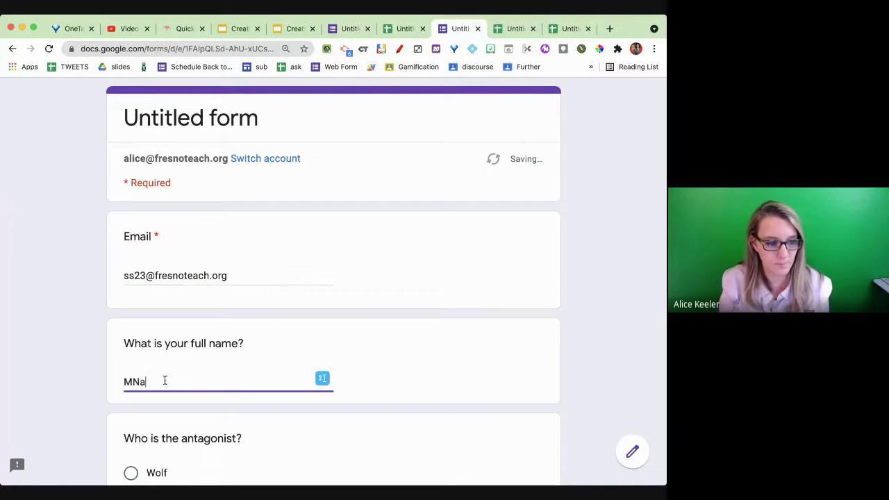
text(ry Kay)
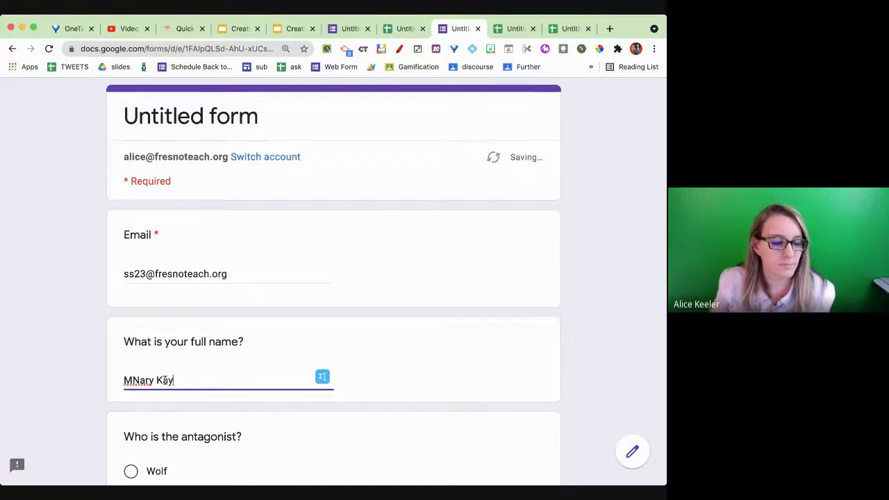
scroll(164, 380, down, 3)
click(149, 335)
scroll(149, 335, down, 5)
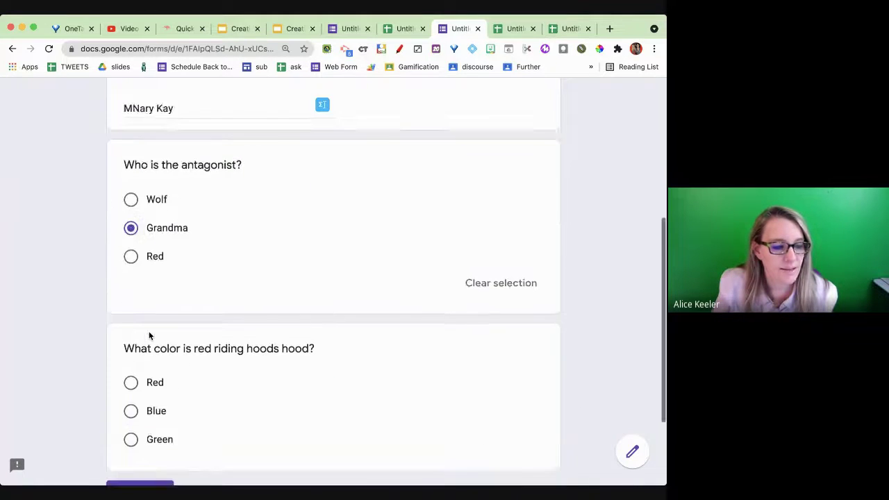
click(145, 324)
click(141, 451)
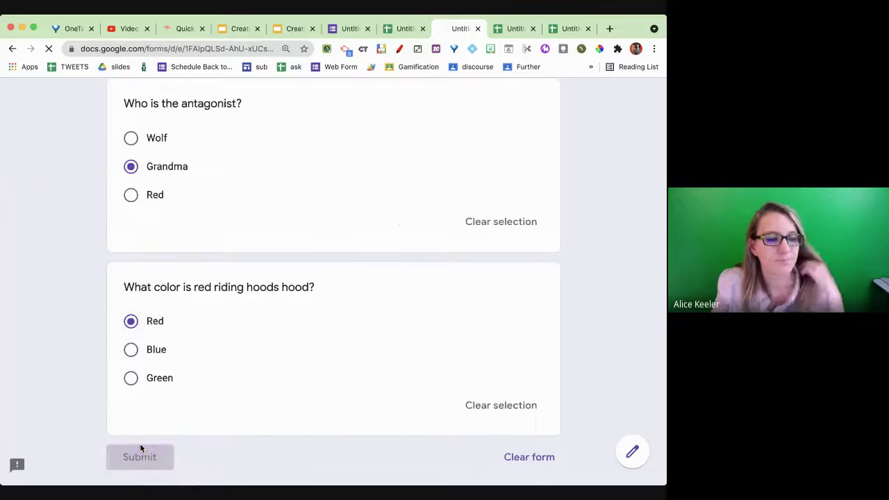
click(400, 31)
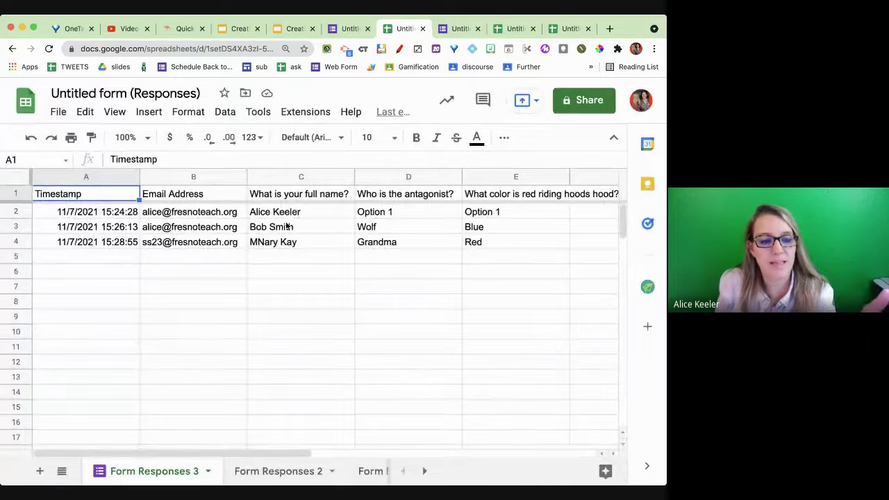
- Select the three names in C2:C4 of Form Responses 3, compare with Form Responses 2, then return to Responses
drag(285, 213, 290, 246)
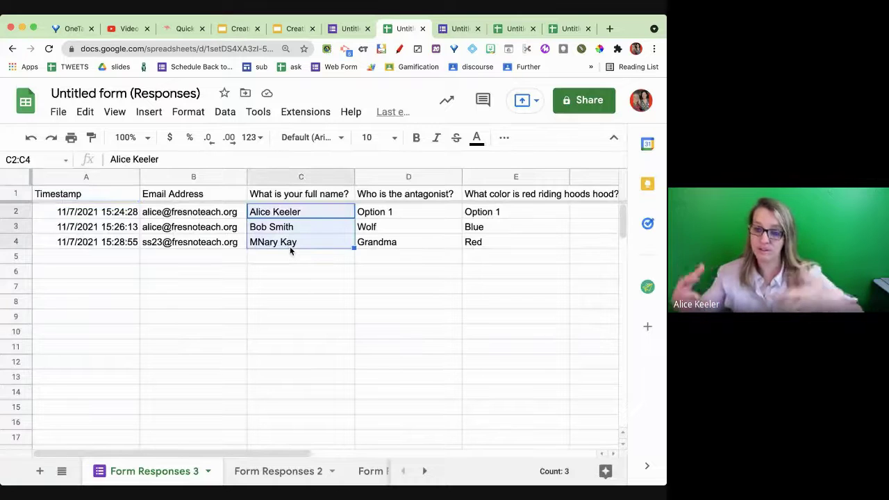
click(278, 471)
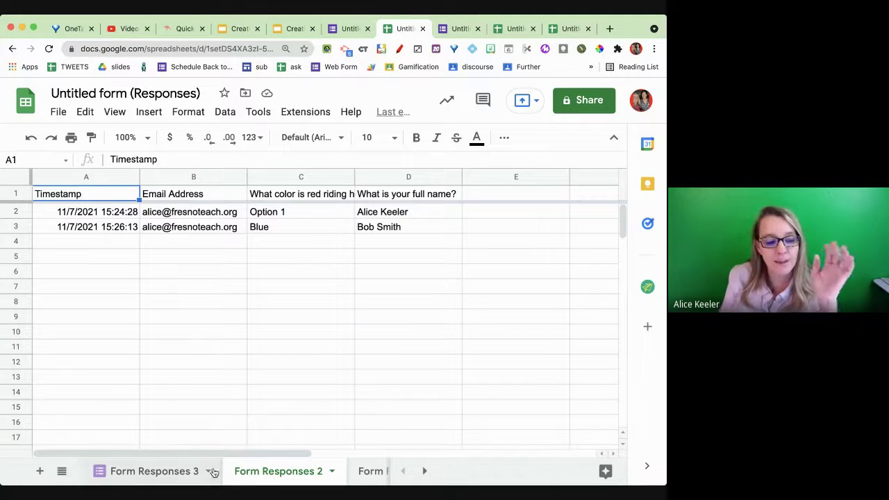
click(166, 475)
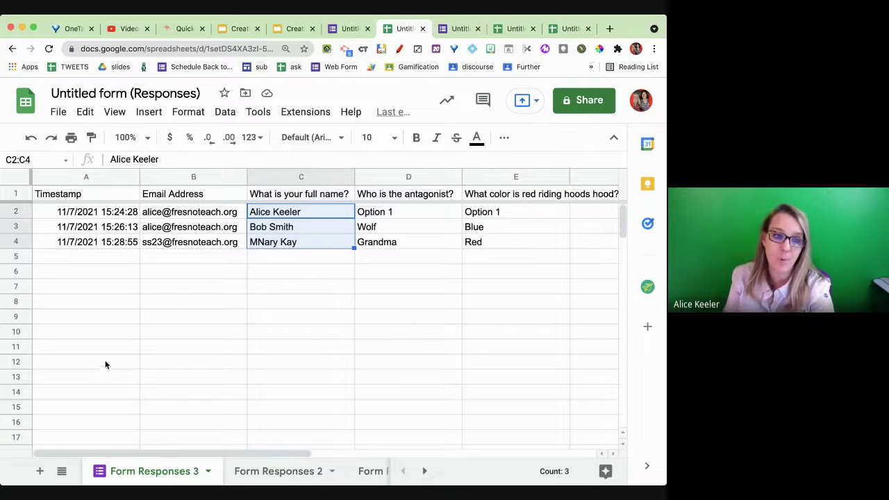
click(351, 29)
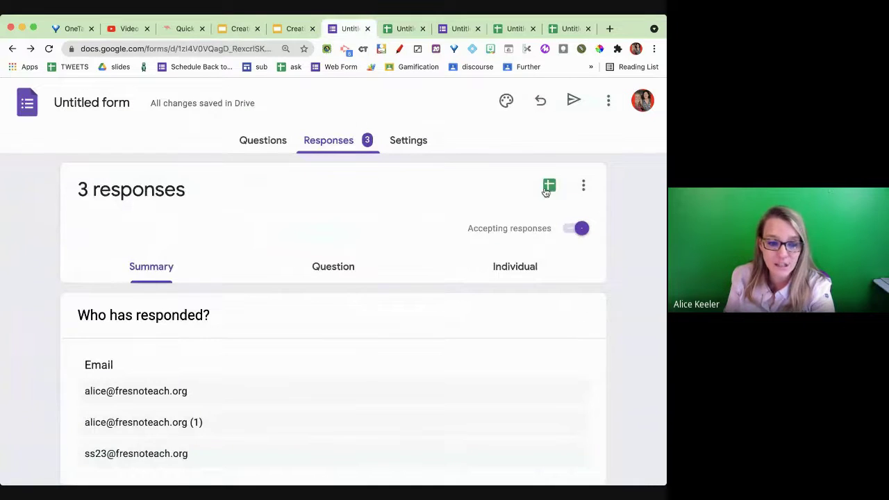
- Delete all of the quiz's responses and return to the response spreadsheet
click(585, 186)
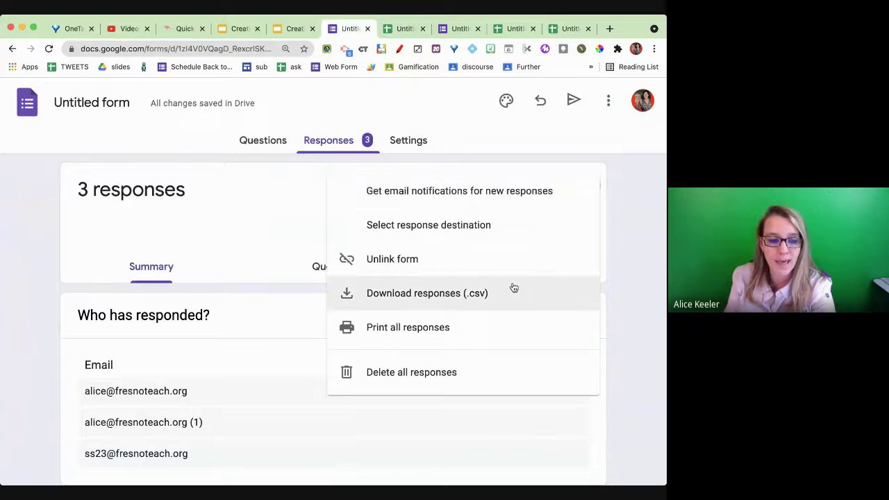
click(506, 375)
click(432, 327)
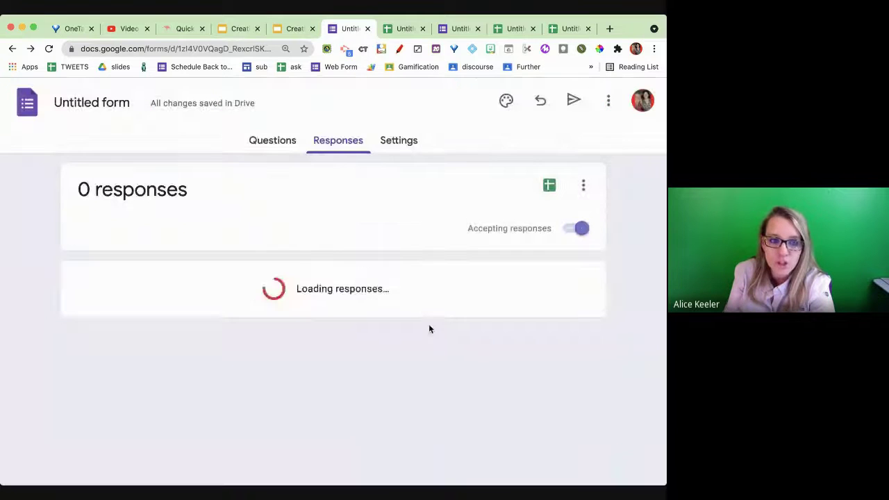
click(405, 29)
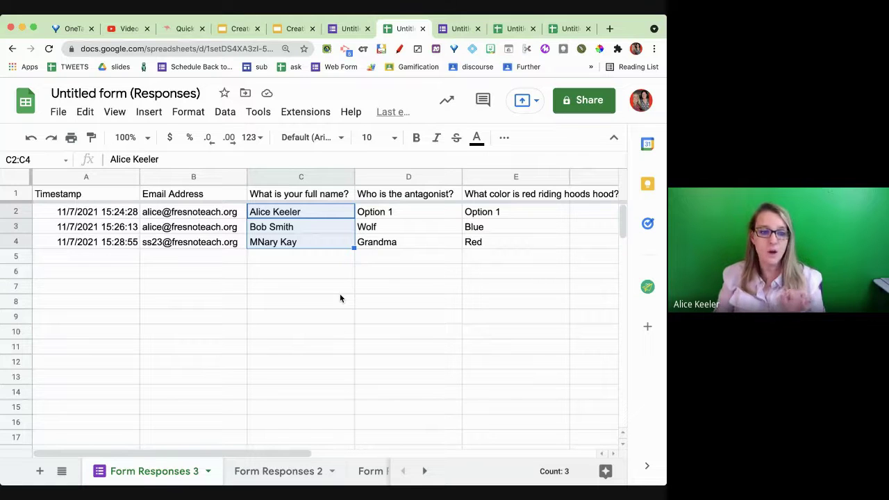
- Clear the name selection and select rows 2 and 3 of Form Responses 3
click(339, 292)
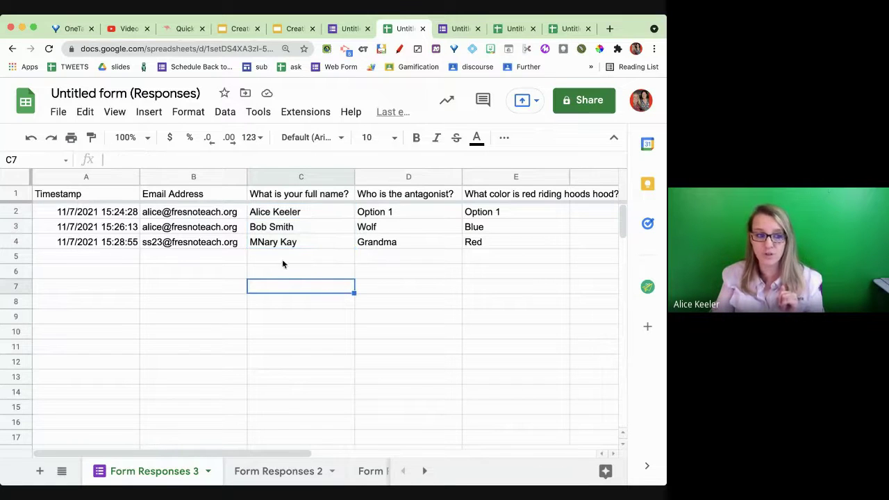
drag(25, 212, 23, 227)
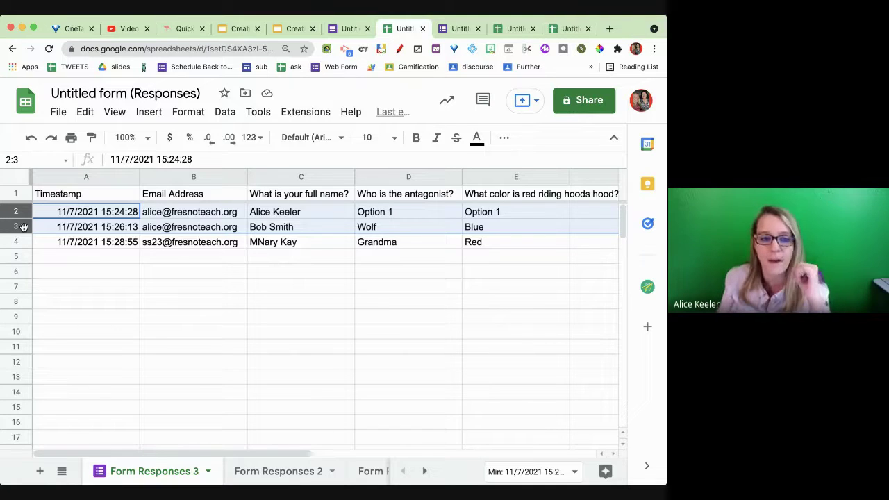
- Start another quiz response and enter the student's email and full name
click(459, 29)
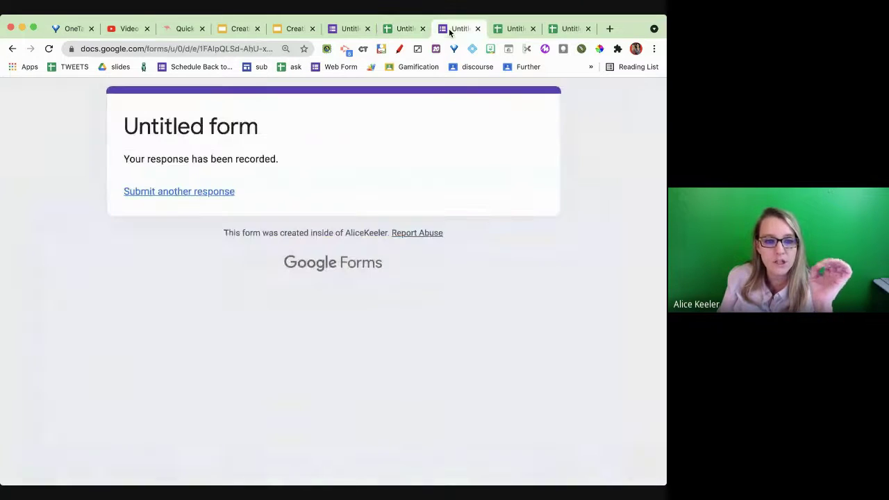
click(185, 196)
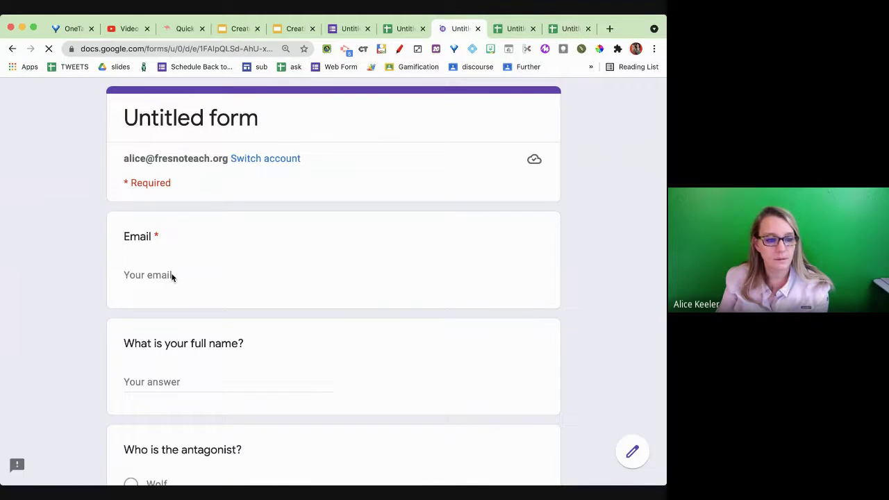
click(170, 276)
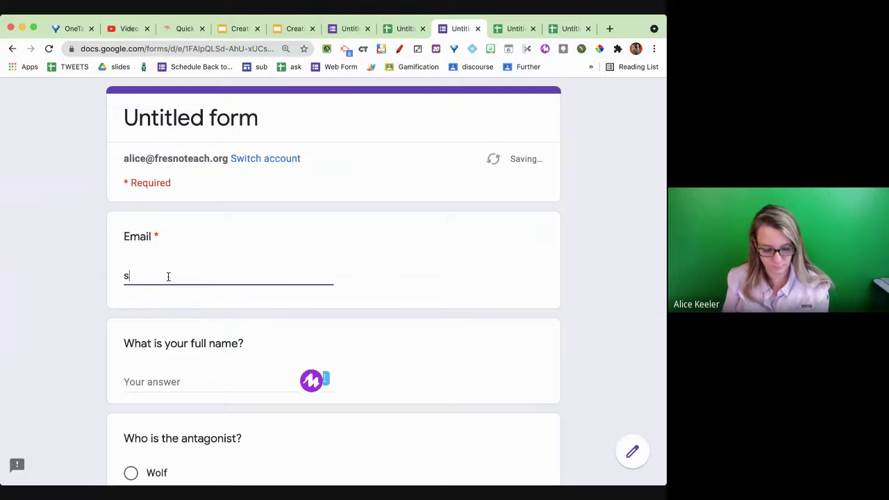
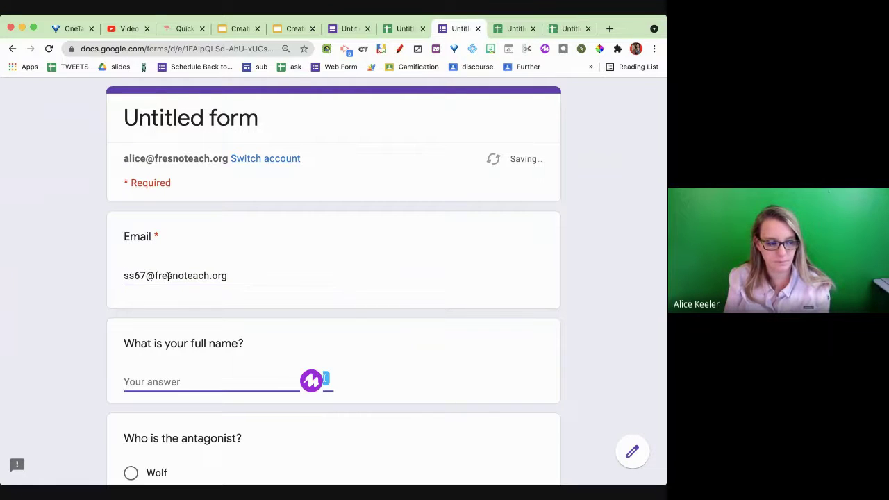
text(Larry King)
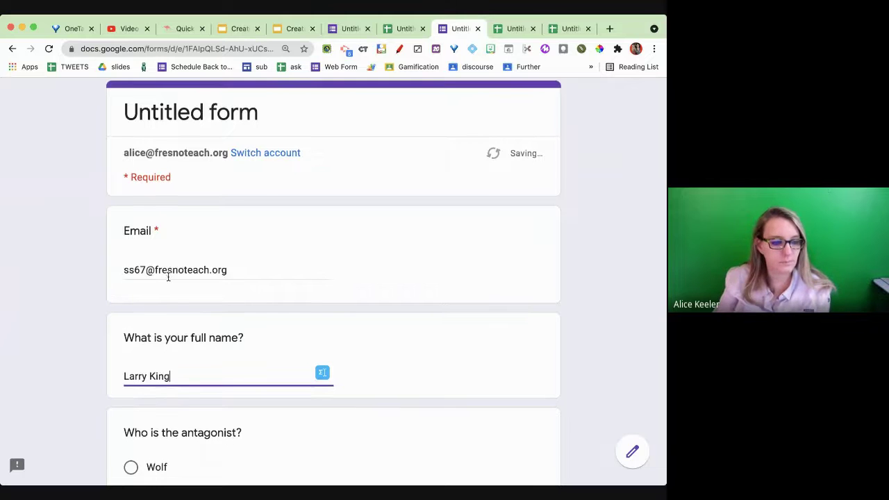
- Answer Wolf for the antagonist and Red for the hood colour, then submit
scroll(166, 276, down, 5)
click(147, 314)
scroll(139, 333, down, 3)
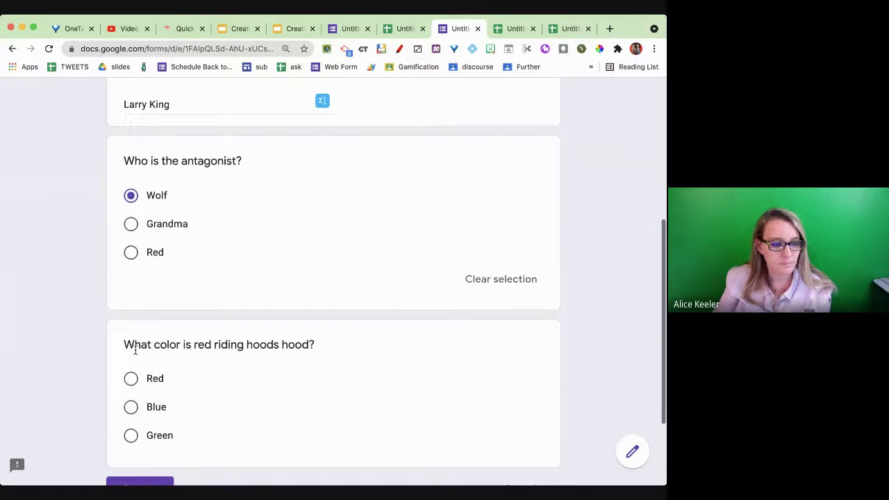
click(130, 377)
scroll(132, 375, down, 3)
click(133, 373)
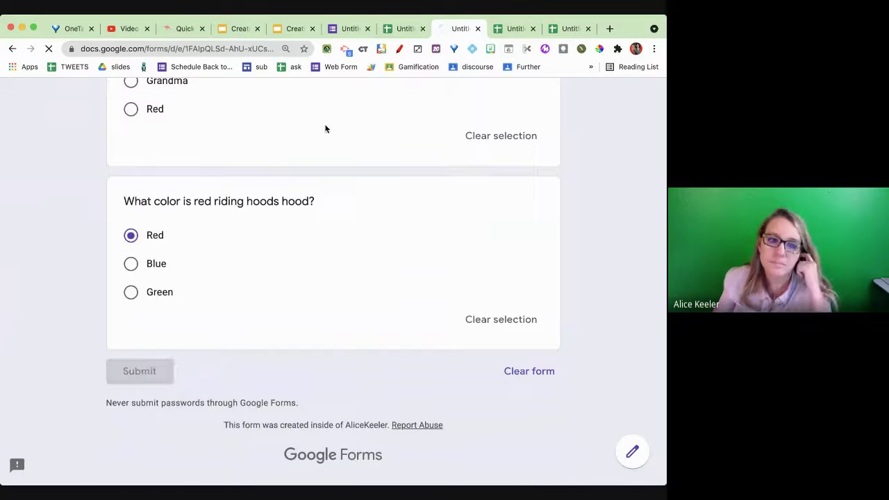
- Confirm the Wolf/Red submission appears as row 5 on Form Responses 3, then return to the form
click(500, 31)
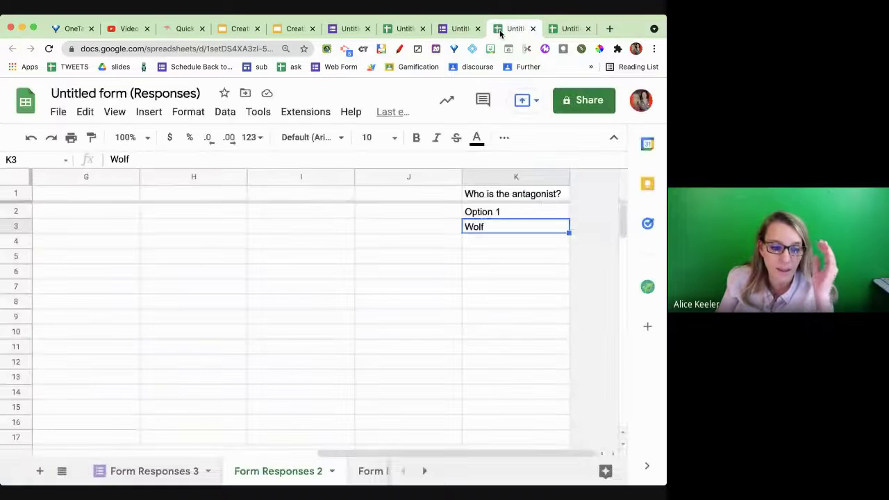
click(154, 471)
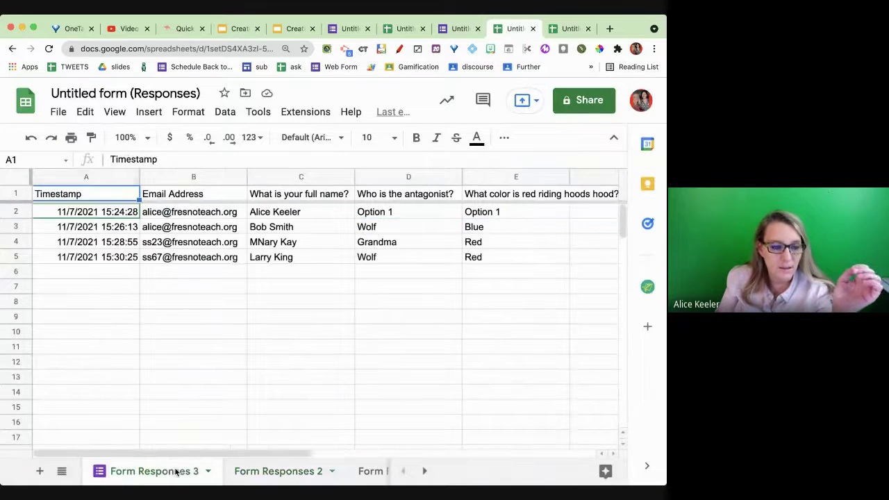
drag(171, 255, 490, 258)
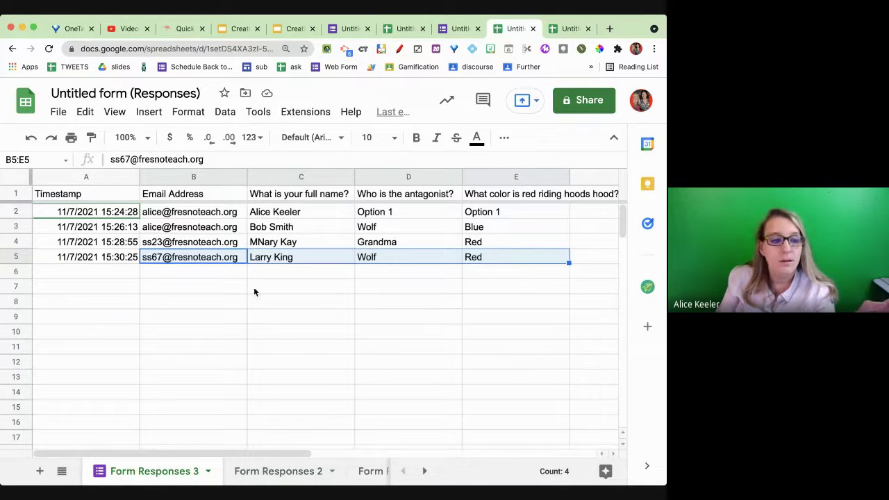
click(348, 29)
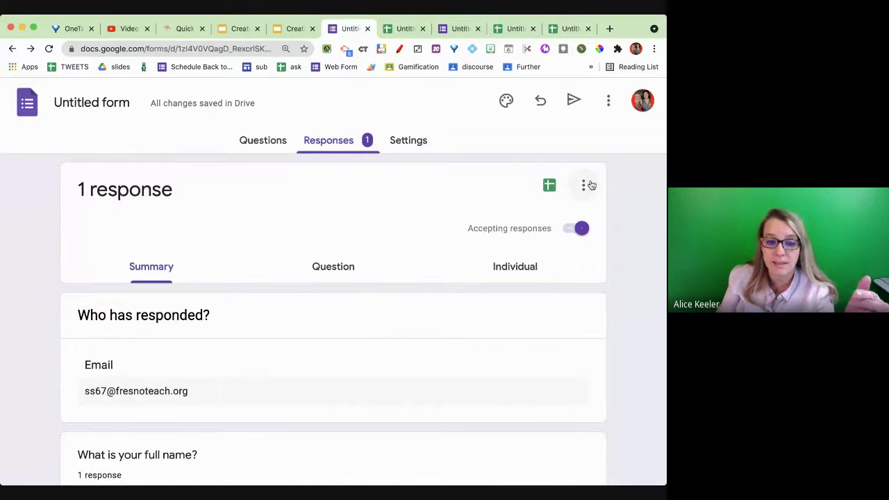
- Unlink the quiz from its current response spreadsheet
click(583, 184)
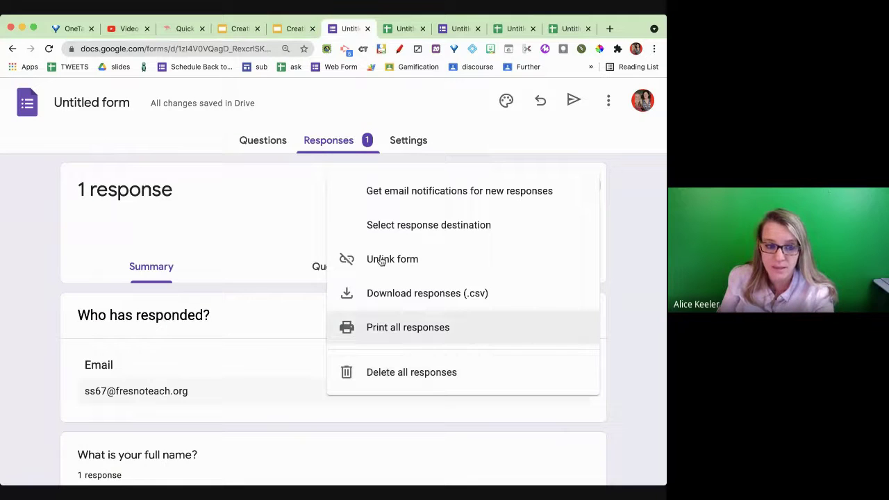
click(292, 191)
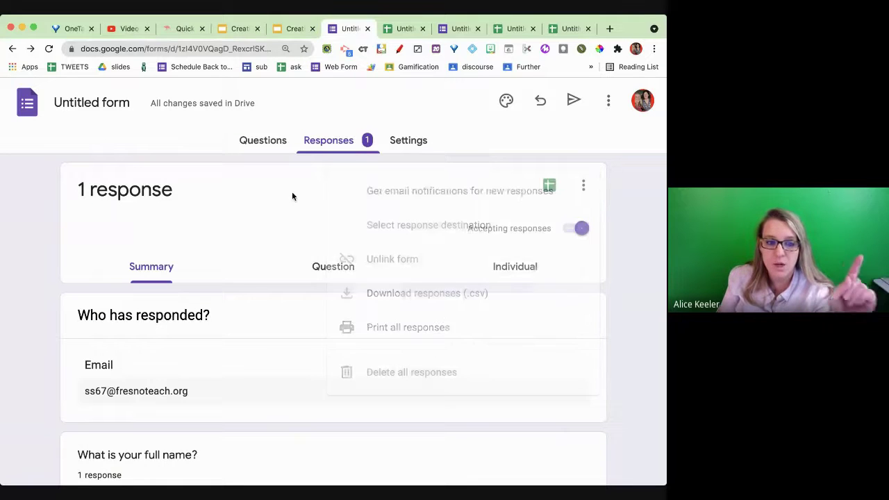
click(583, 186)
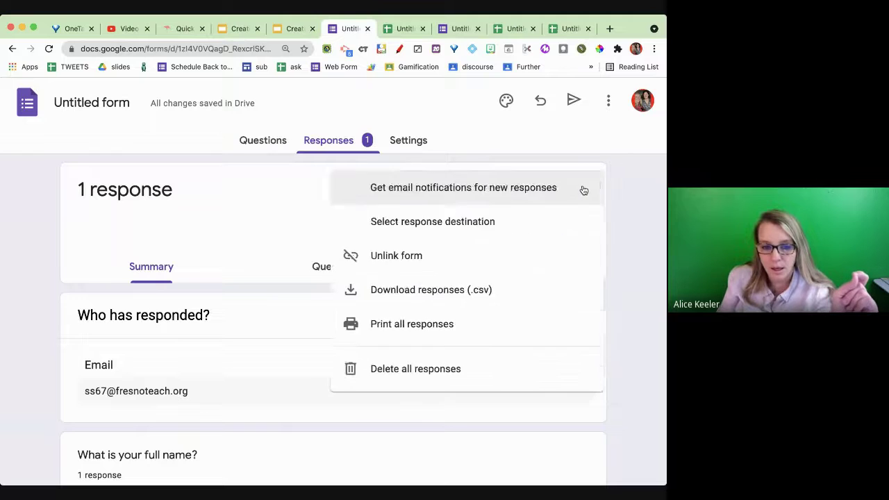
click(516, 259)
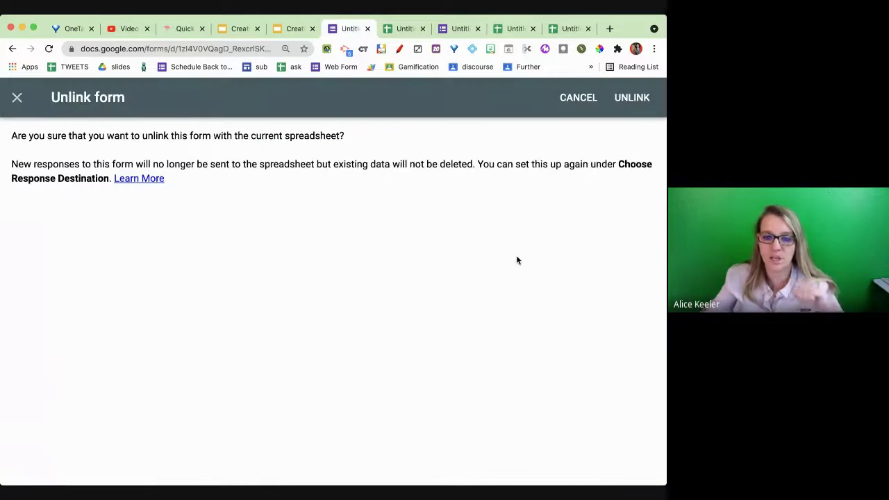
click(614, 102)
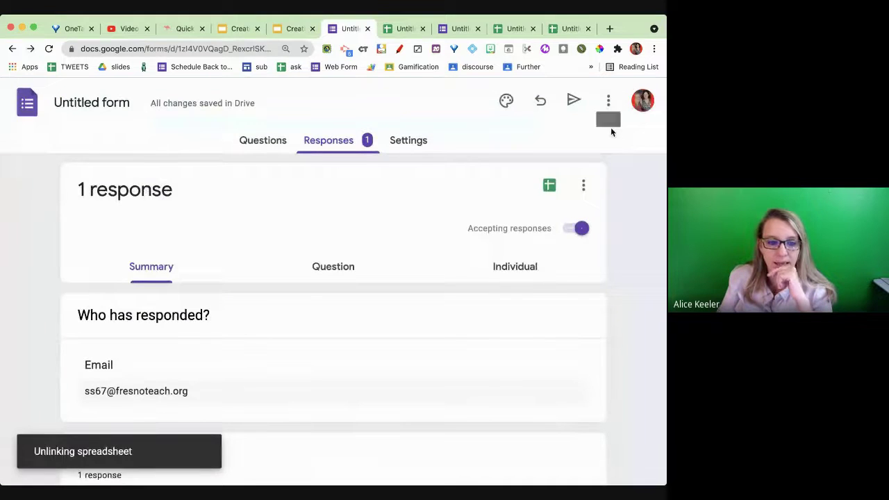
- Relink responses to the existing Untitled form (Responses) spreadsheet
click(548, 186)
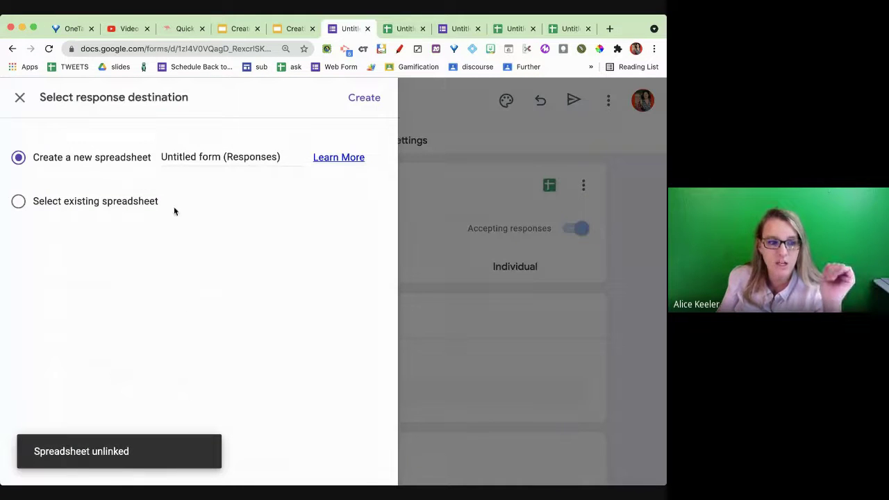
click(147, 201)
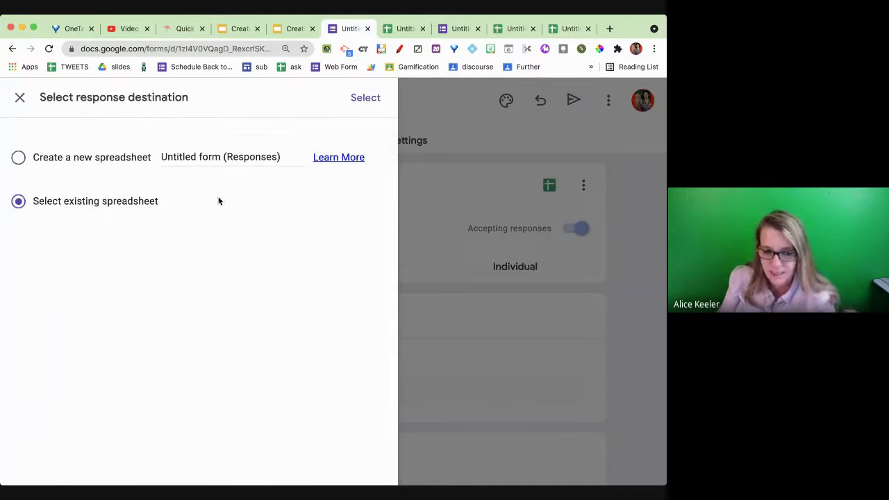
click(382, 107)
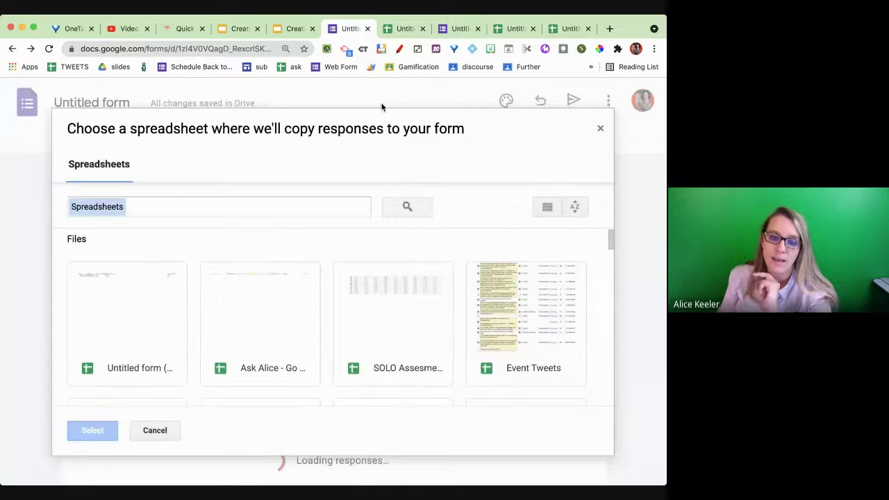
click(100, 345)
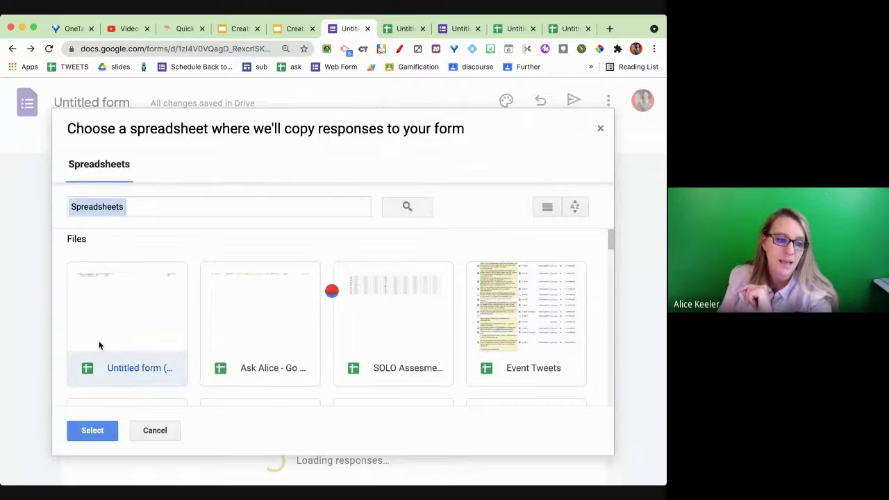
click(92, 430)
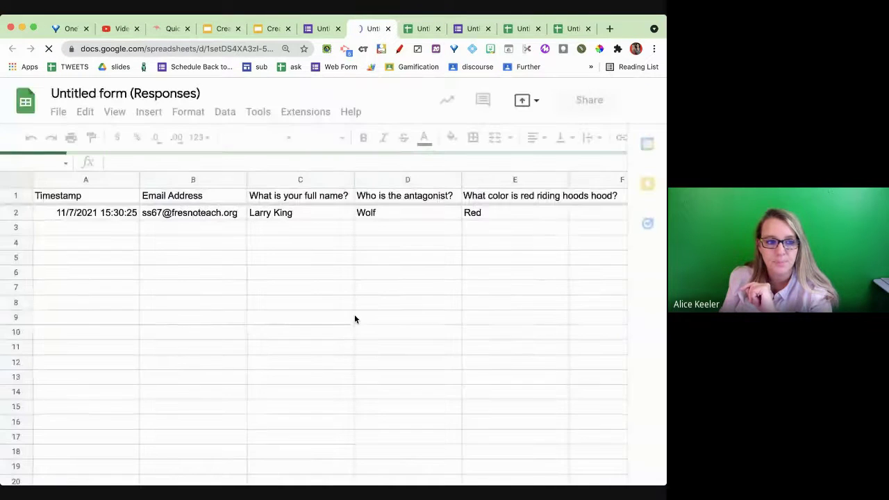
- Check that Form Responses 4 holds only the latest response, then view all four on Form Responses 3
drag(356, 212, 480, 214)
click(322, 29)
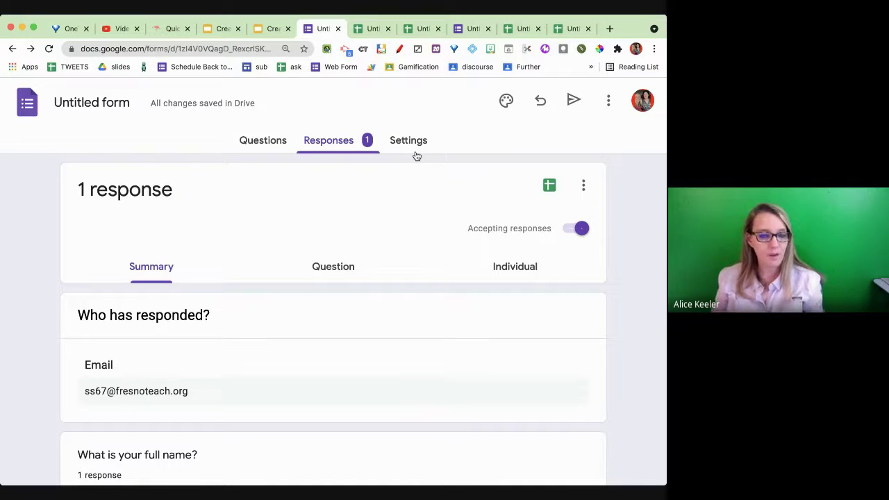
click(373, 28)
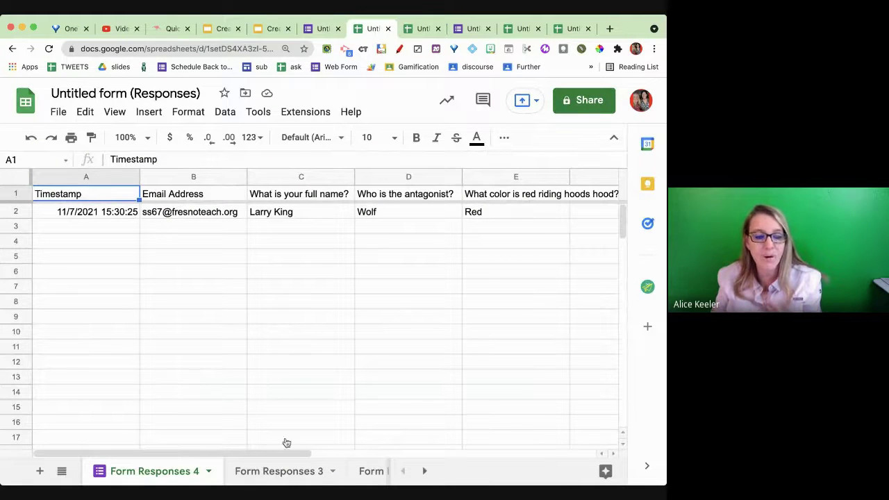
click(287, 473)
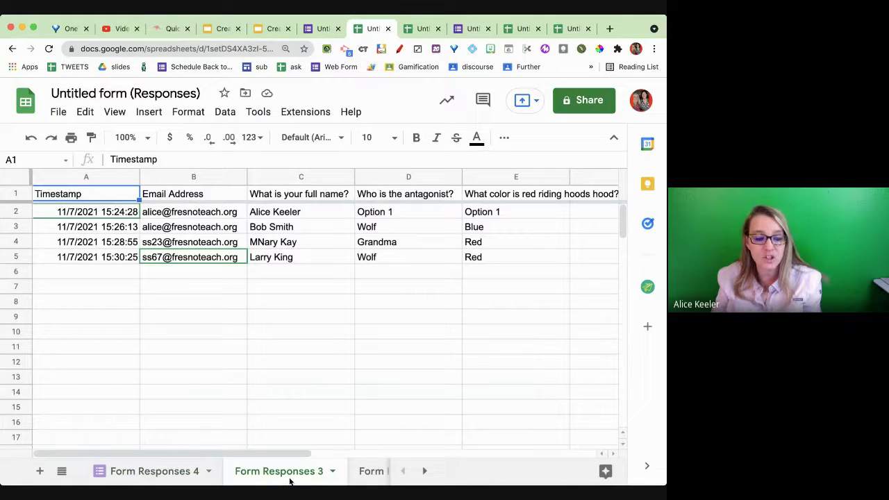
- Sort the sheet A to Z by column C, paste the Slides link into D1, then sort A to Z by column D
click(346, 180)
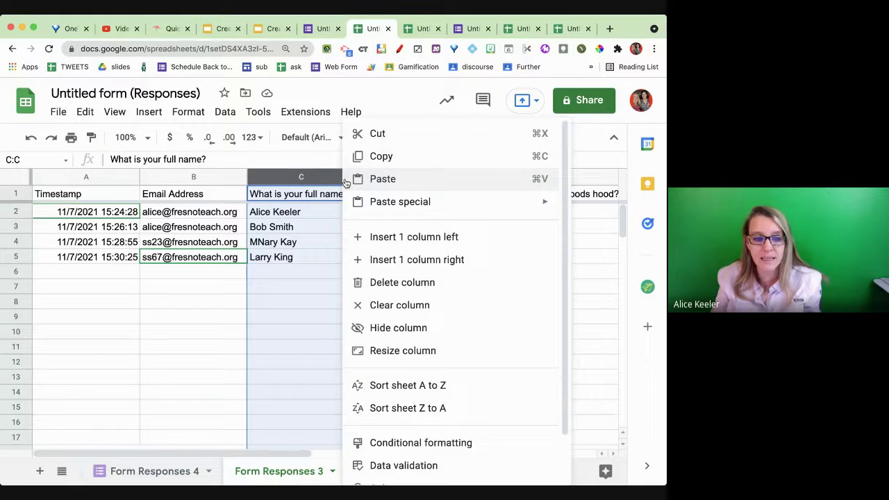
click(408, 385)
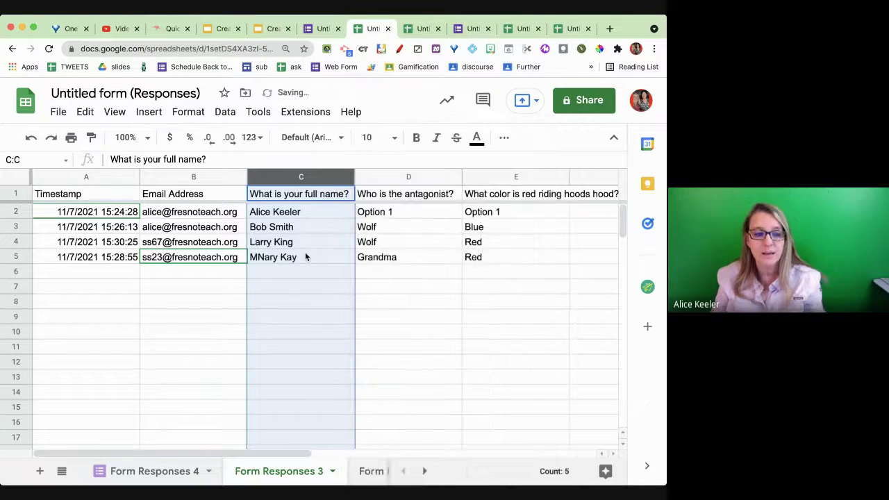
click(450, 179)
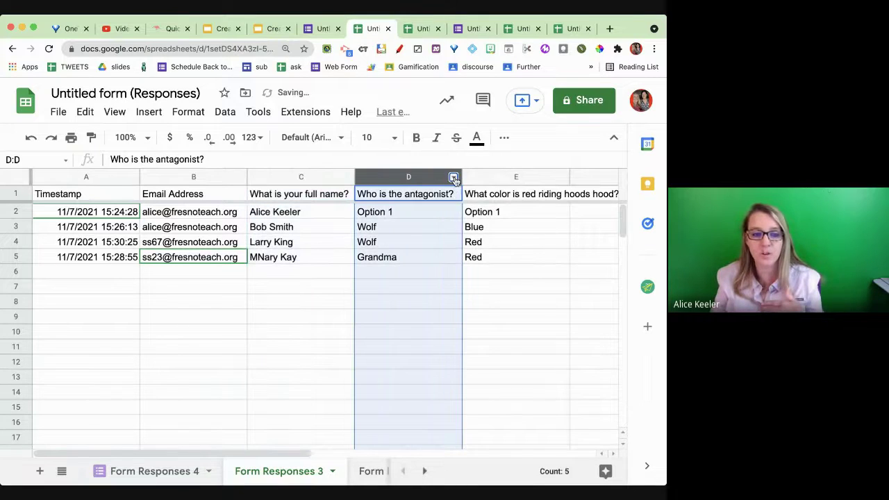
click(453, 178)
click(464, 178)
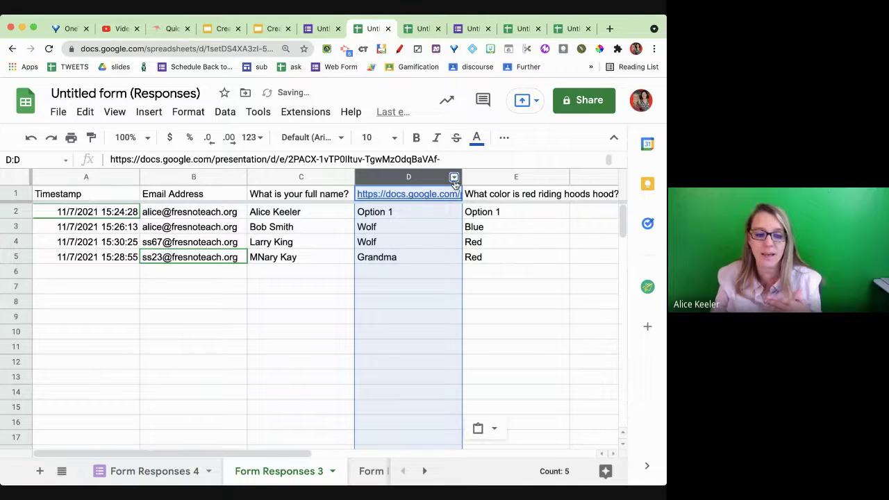
click(454, 180)
click(515, 386)
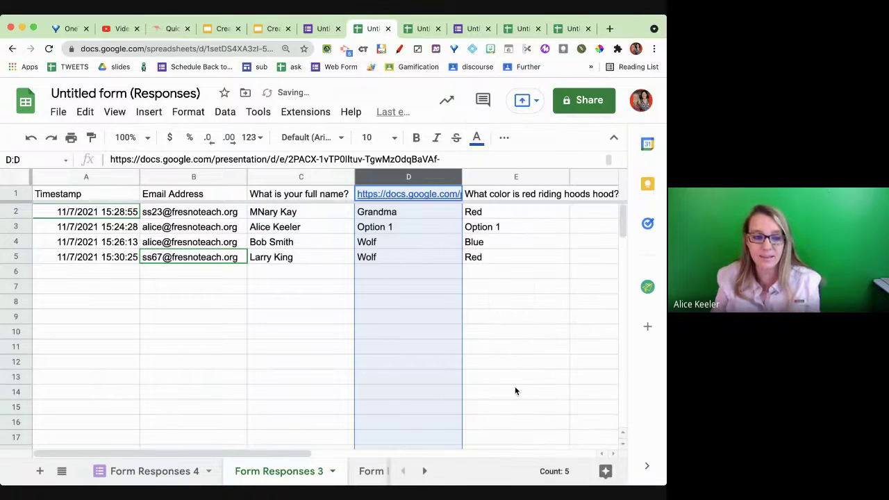
click(510, 366)
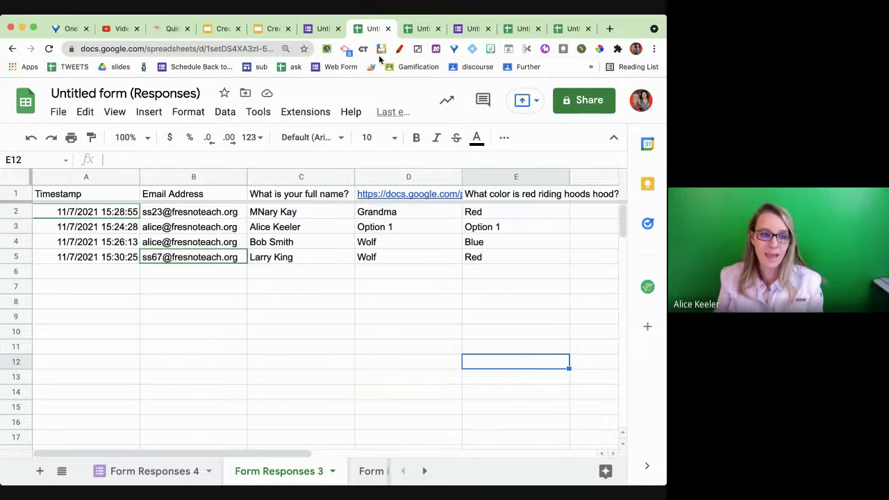
- Load forms.new in a new browser tab to start a form
click(323, 28)
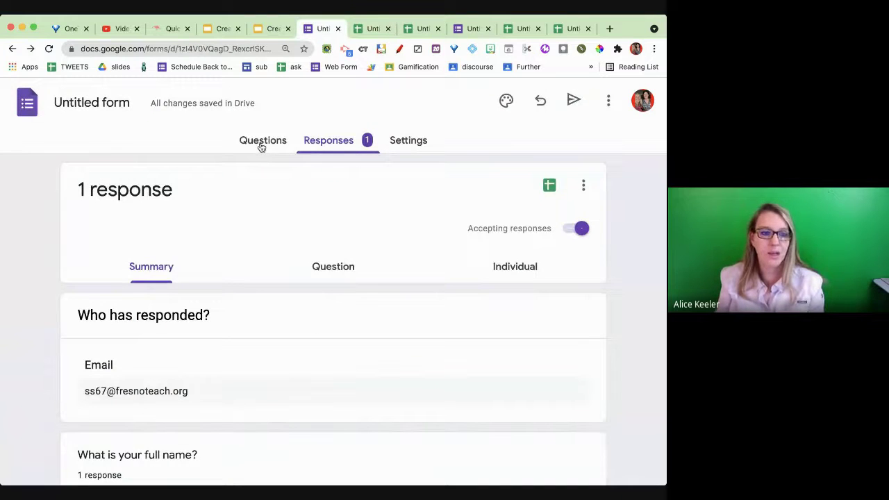
key(super+t)
text(forms.new)
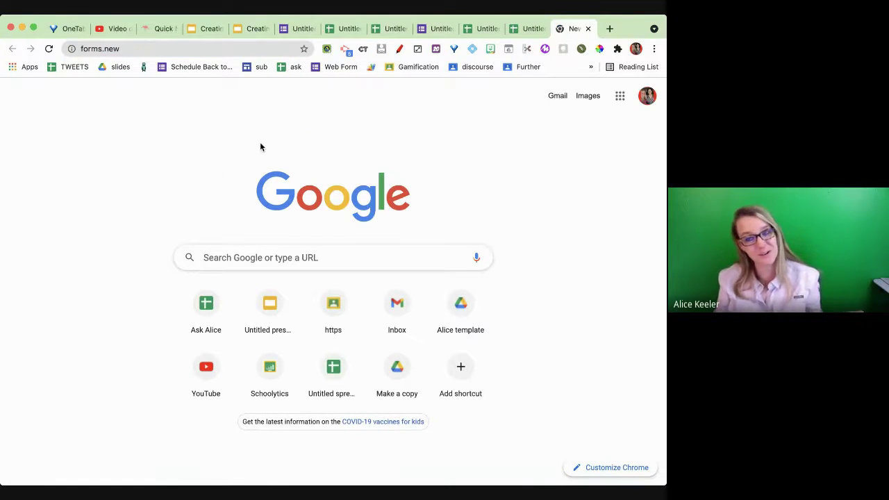
key(Return)
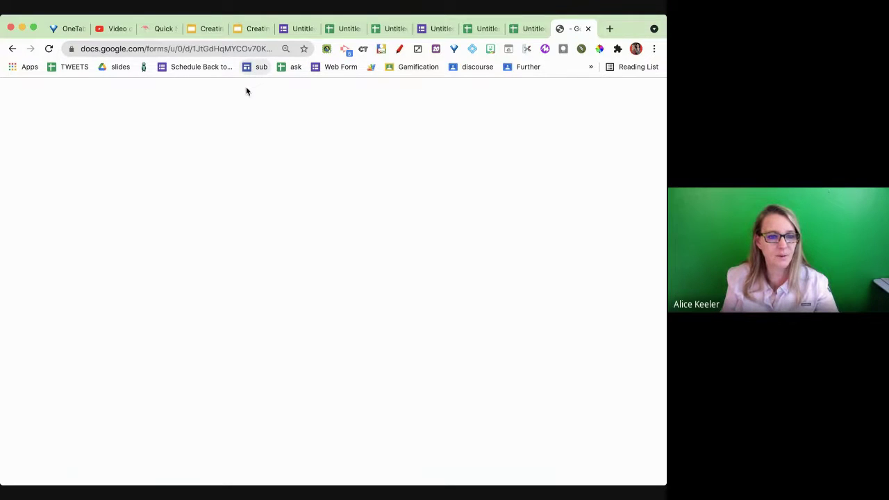
click(264, 50)
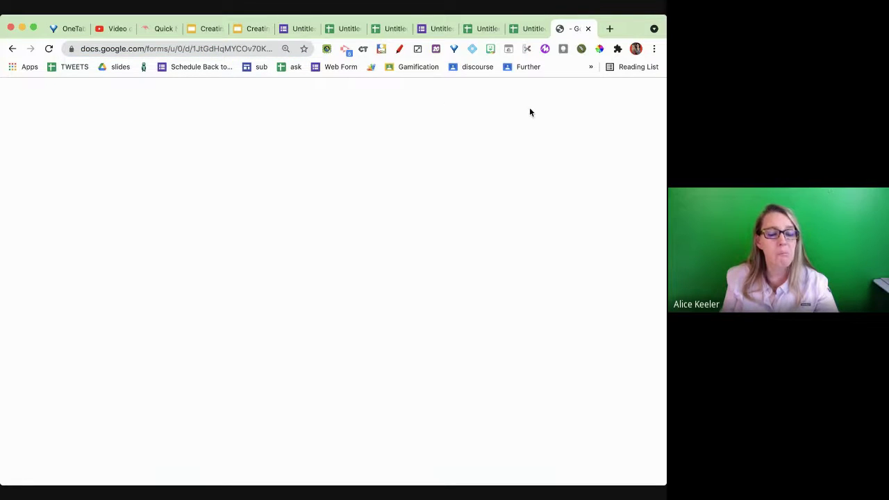
- Create a blank form by loading form.new in another new tab
key(super+t)
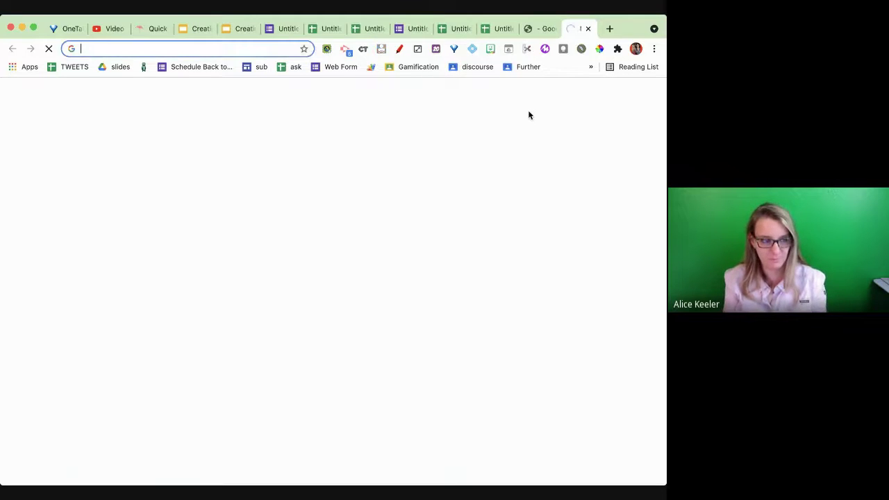
text(fomrs)
key(BackSpace)
key(BackSpace)
key(BackSpace)
text(rm.new)
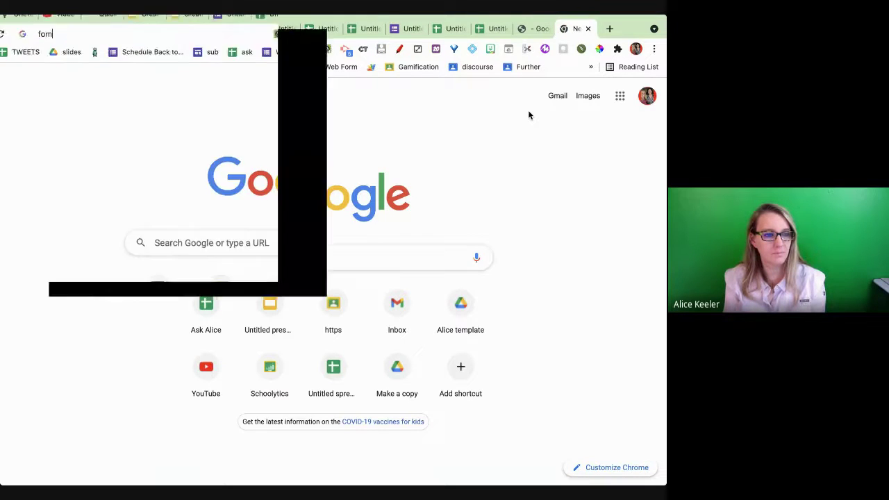
key(Return)
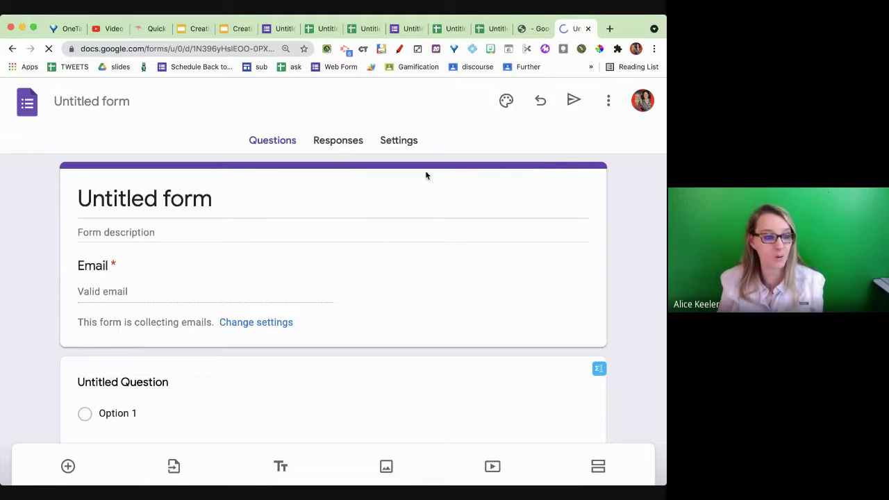
- Rename the new form to 'Delete' and view its Responses page showing 0 responses
click(173, 201)
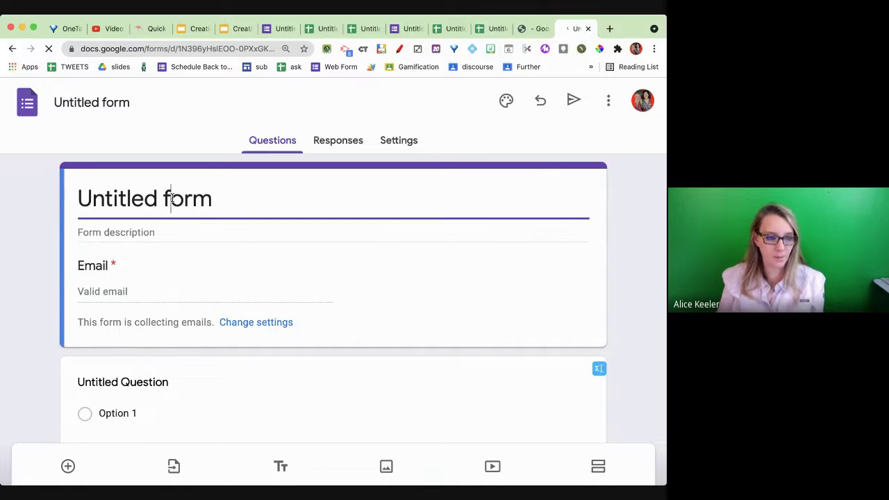
triple_click(172, 198)
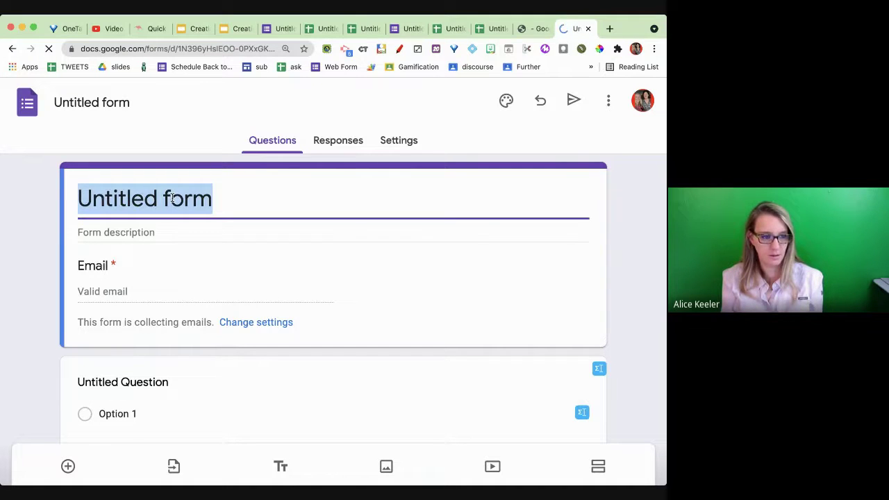
text(Delete)
click(112, 103)
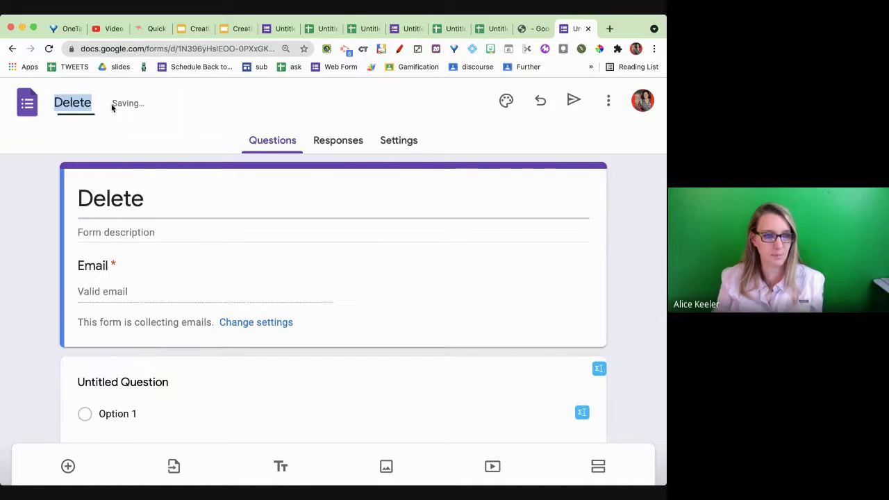
click(375, 285)
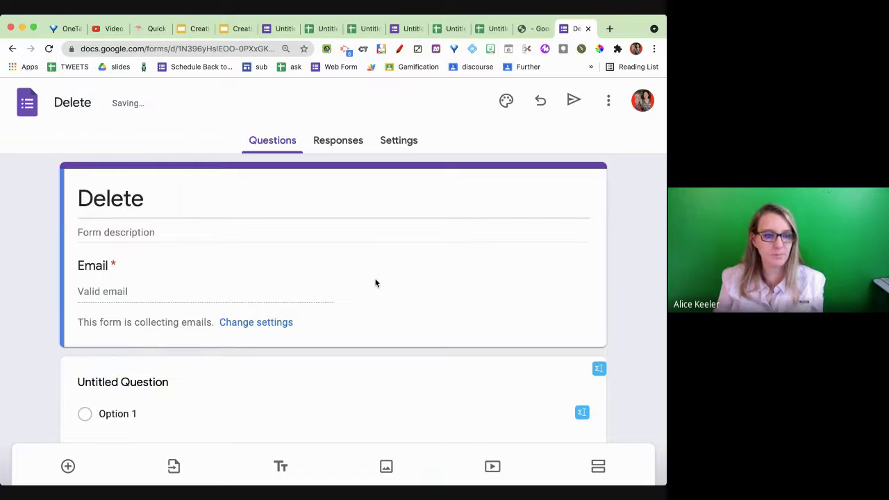
click(338, 145)
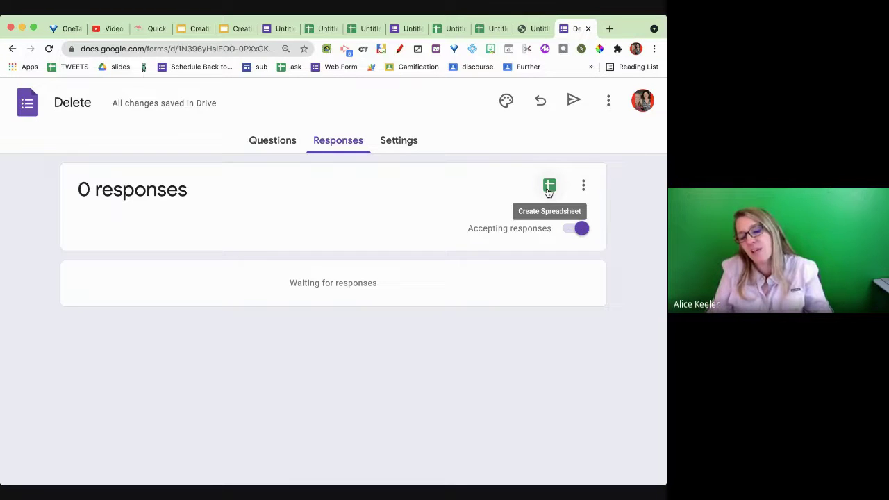
- Link the Delete form to a newly created Delete (Responses) spreadsheet and return to the form
click(549, 188)
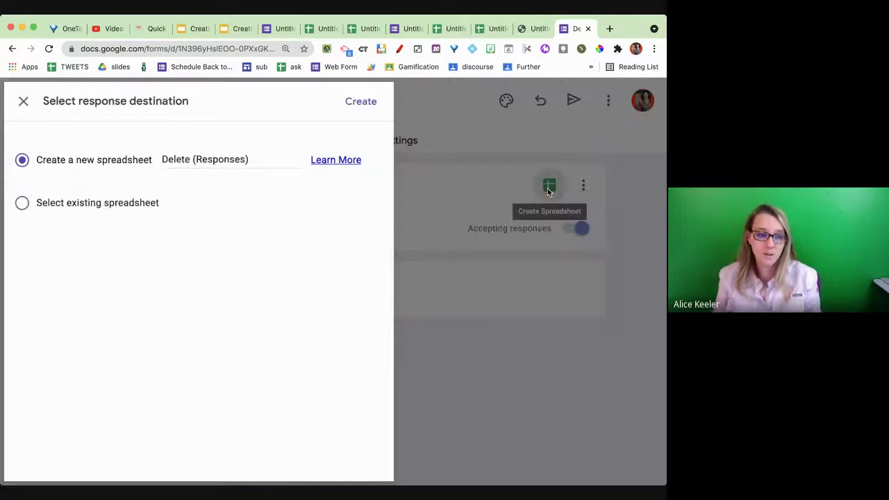
click(364, 101)
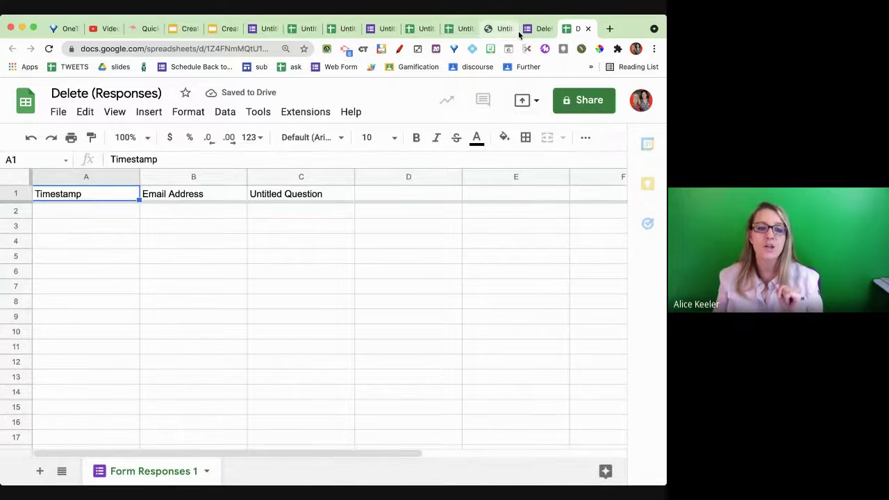
click(531, 29)
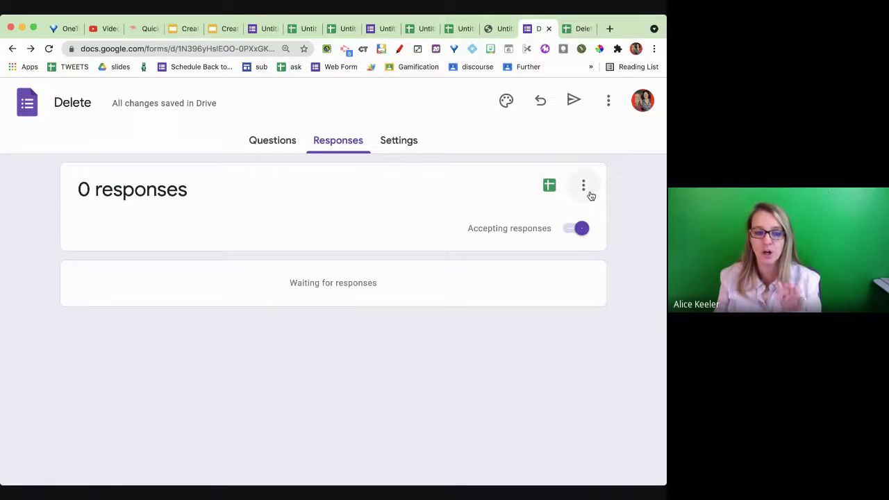
- Return to the original Untitled form's responses summary showing its 1 response
click(585, 187)
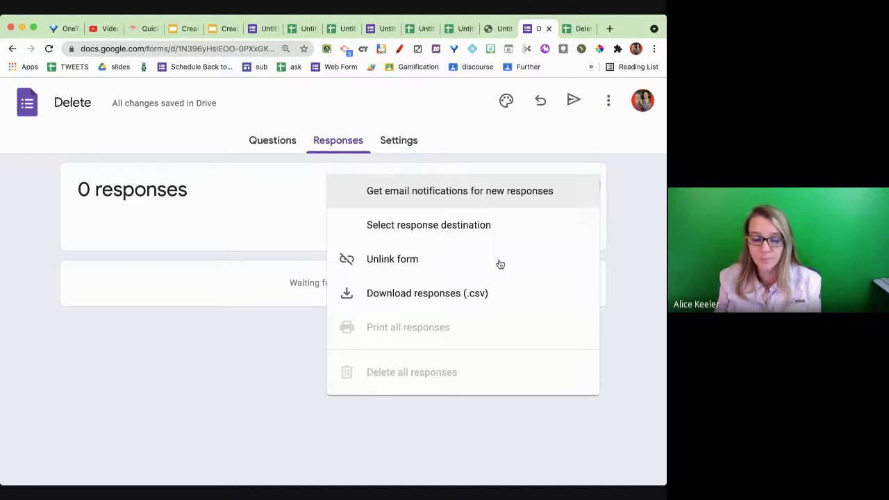
click(381, 28)
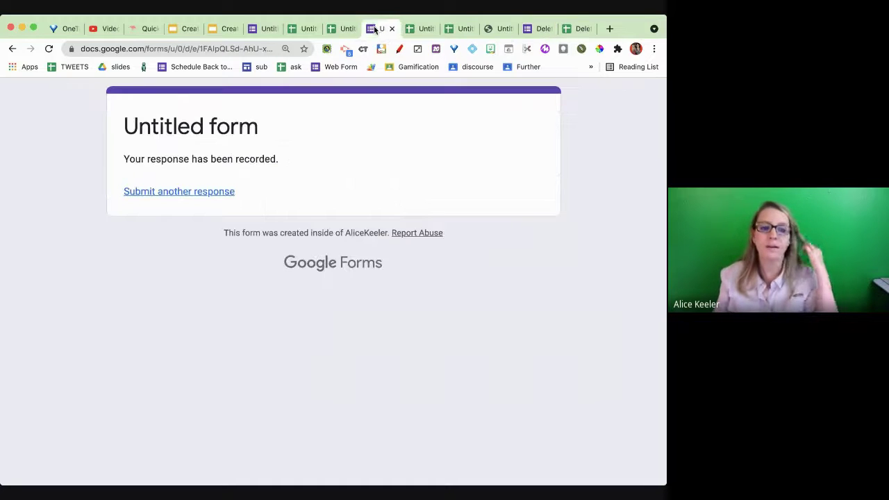
click(253, 31)
click(591, 190)
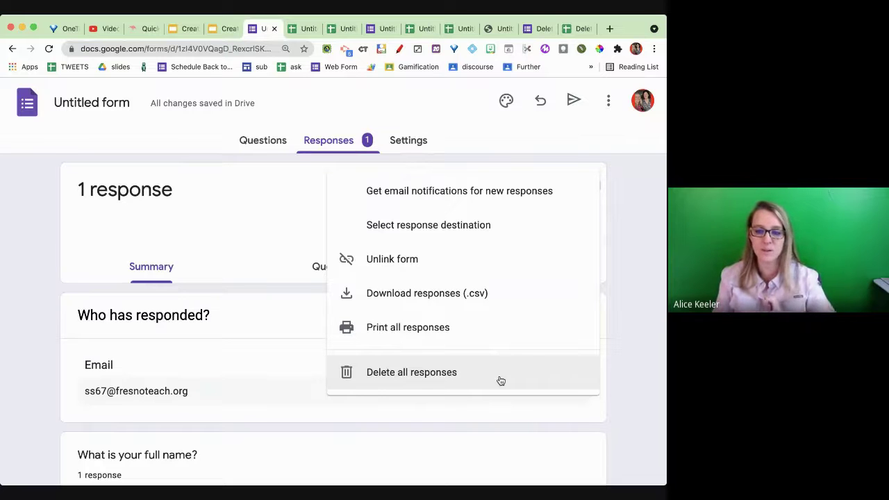
click(619, 218)
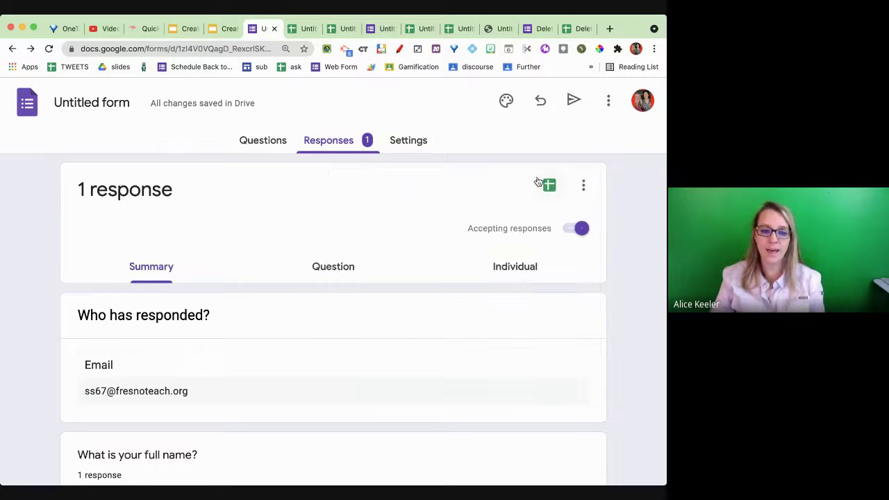